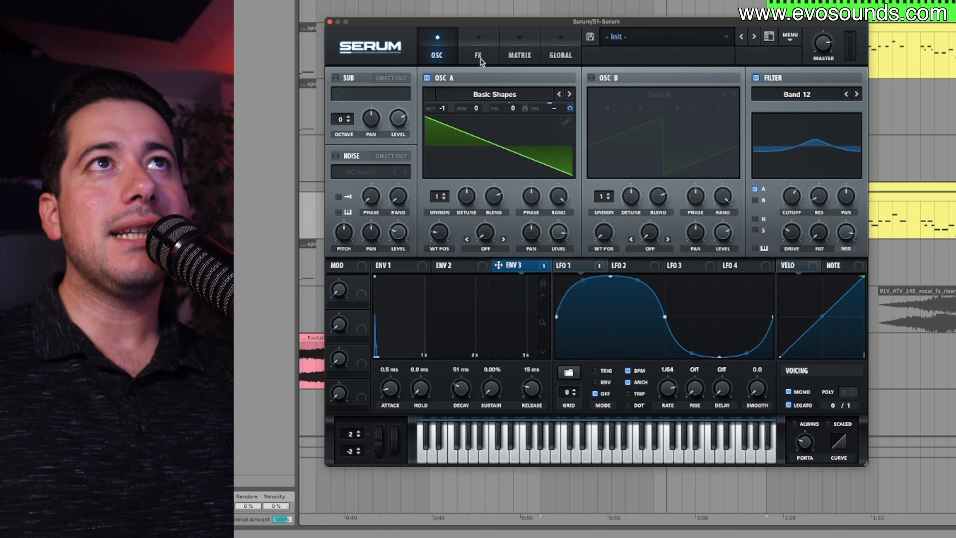
- Add a distortion effect to the synth, audition the SoftClip type, and settle on Tube with the drive adjusted during playback
{"action": "left_click", "coordinate": [342, 98]}
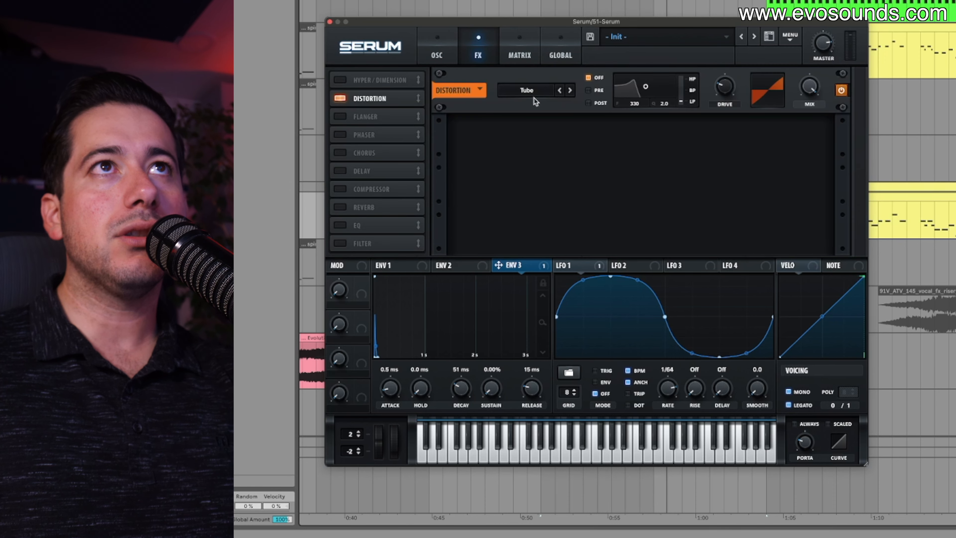
{"action": "left_click", "coordinate": [516, 91]}
{"action": "left_click", "coordinate": [520, 120]}
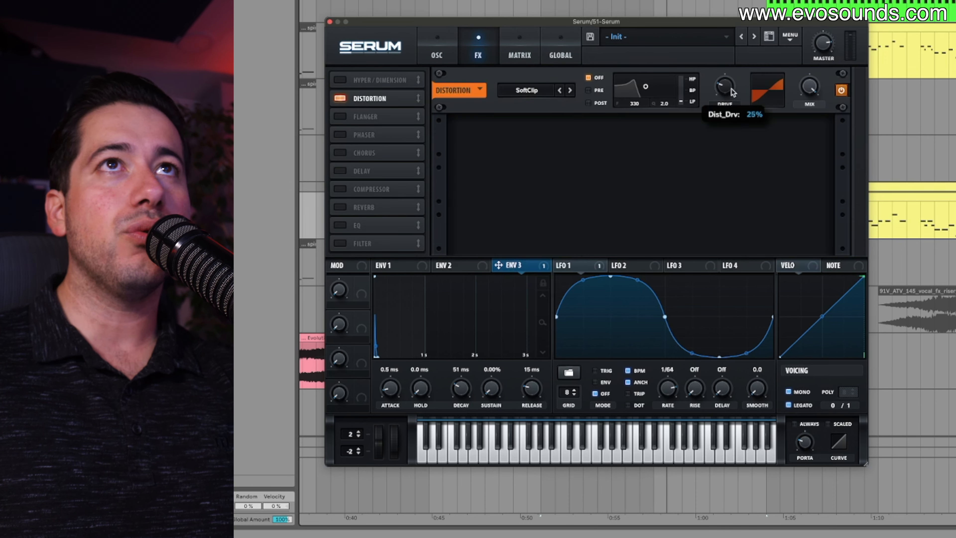
{"action": "key", "text": "space"}
{"action": "left_click_drag", "start_coordinate": [746, 52], "coordinate": [751, 31]}
{"action": "left_click", "coordinate": [560, 91]}
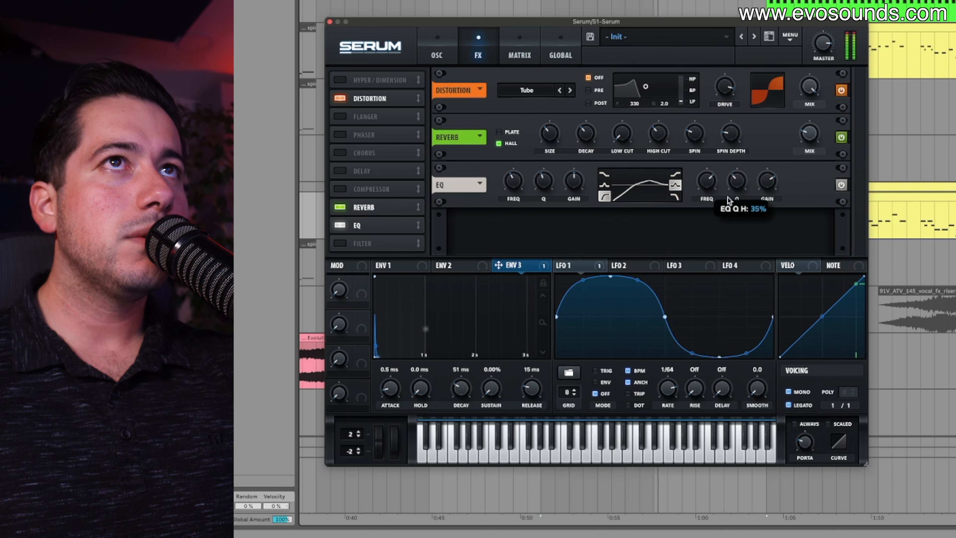
- Raise the frequency of the EQ effect's high band and reduce that band's gain
{"action": "left_click_drag", "start_coordinate": [708, 184], "coordinate": [708, 178]}
{"action": "left_click_drag", "start_coordinate": [769, 178], "coordinate": [771, 185]}
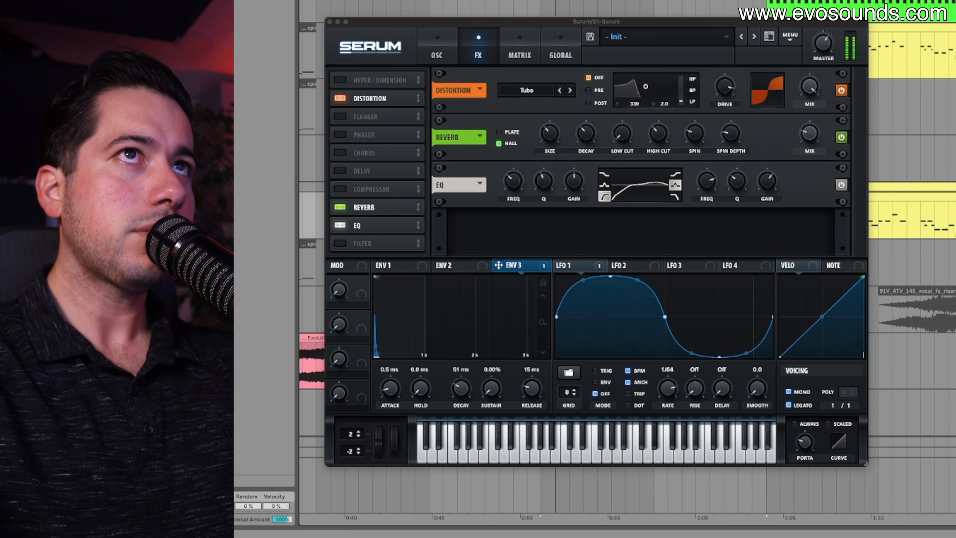
- Enable oscillator B with the Basic Shapes wavetable, moved to its saw shape, and give it three unison voices
{"action": "left_click", "coordinate": [436, 53]}
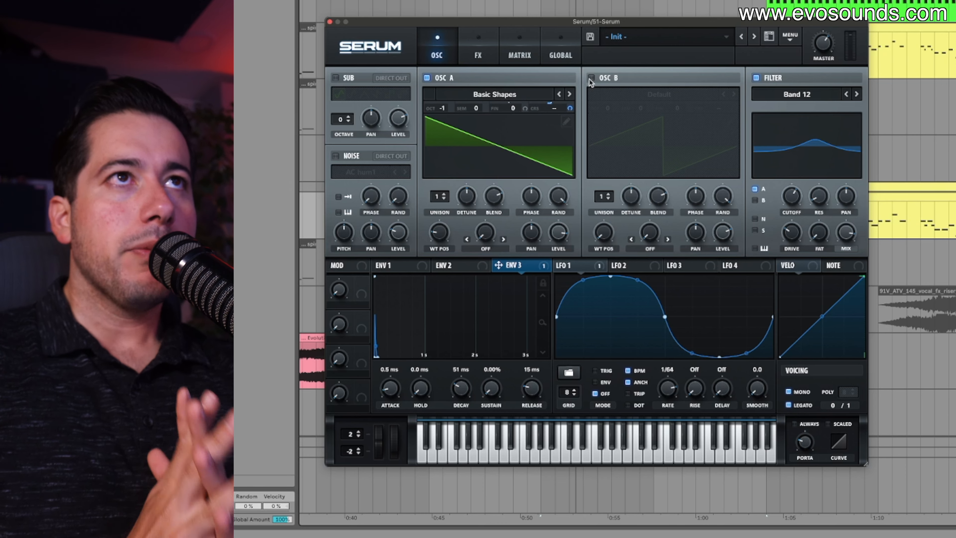
{"action": "left_click_drag", "start_coordinate": [557, 195], "coordinate": [520, 324]}
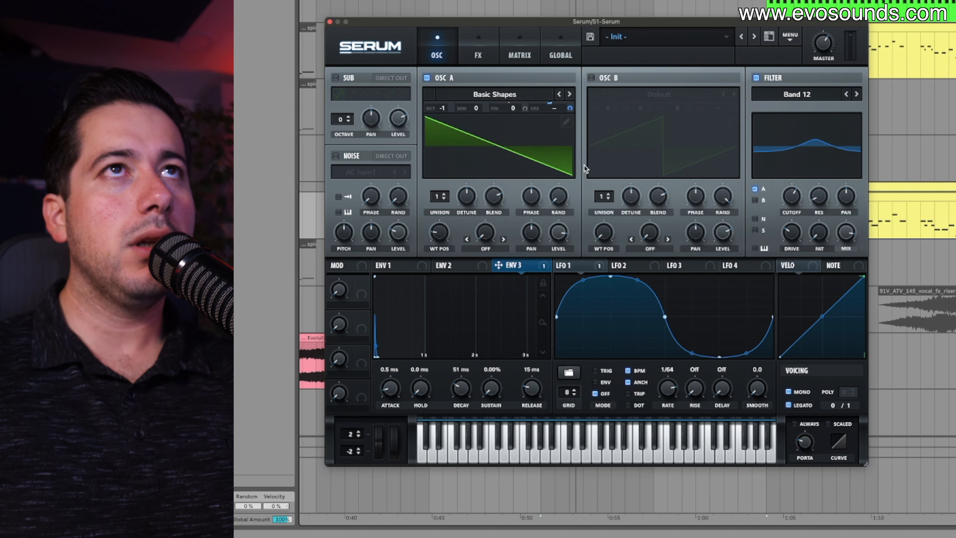
{"action": "left_click", "coordinate": [605, 78]}
{"action": "left_click", "coordinate": [638, 94]}
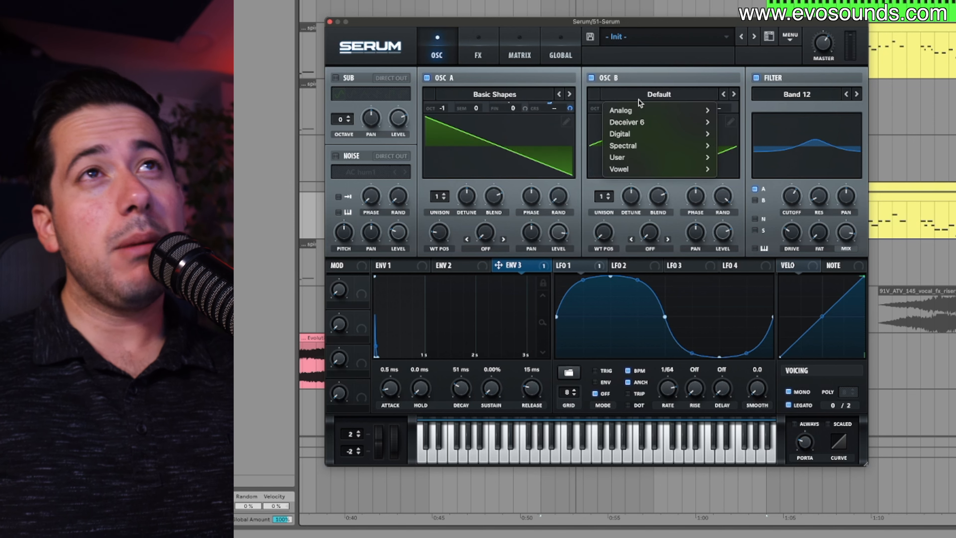
{"action": "mouse_move", "coordinate": [637, 110]}
{"action": "left_click", "coordinate": [744, 169]}
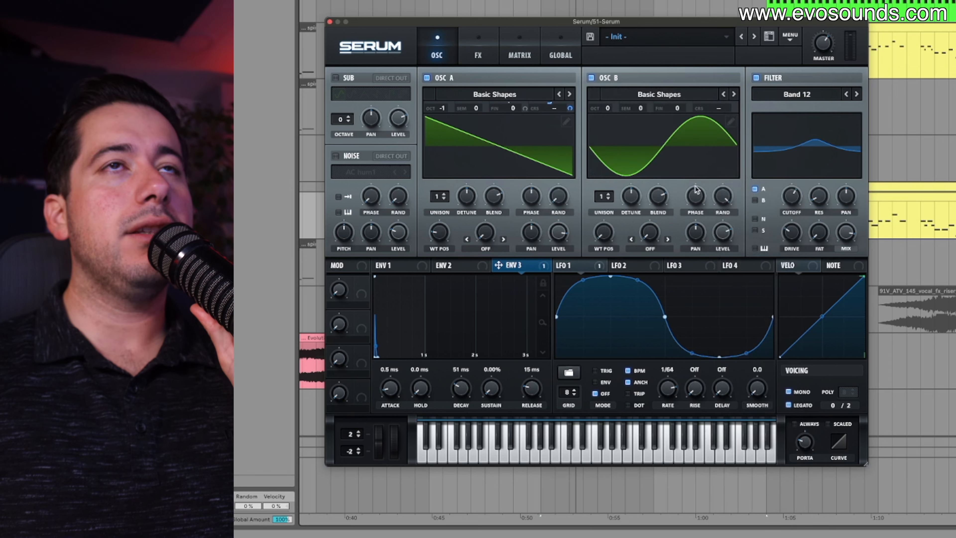
{"action": "left_click_drag", "start_coordinate": [603, 234], "coordinate": [610, 181]}
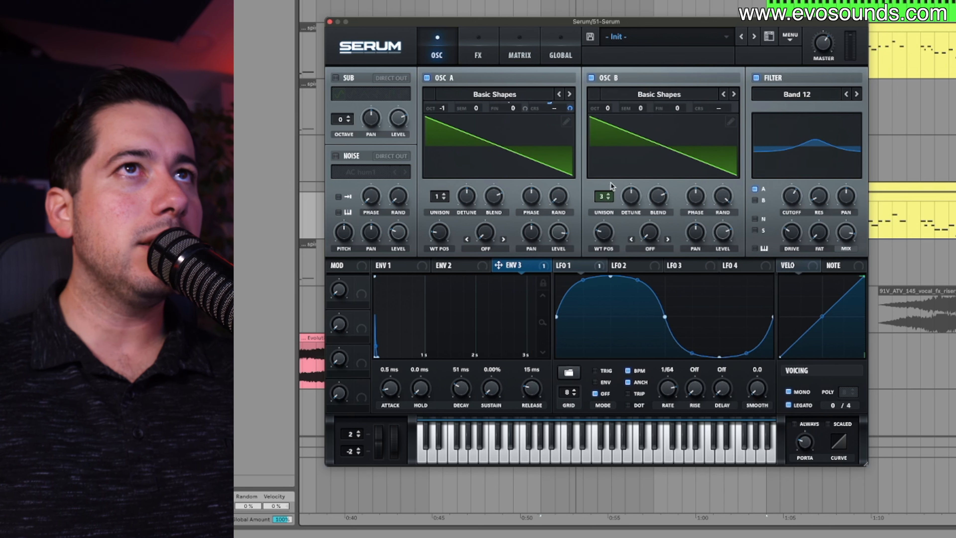
- Route only oscillator B through the filter and bring its level to 61% at octave -1
{"action": "left_click", "coordinate": [763, 189]}
{"action": "left_click", "coordinate": [761, 203]}
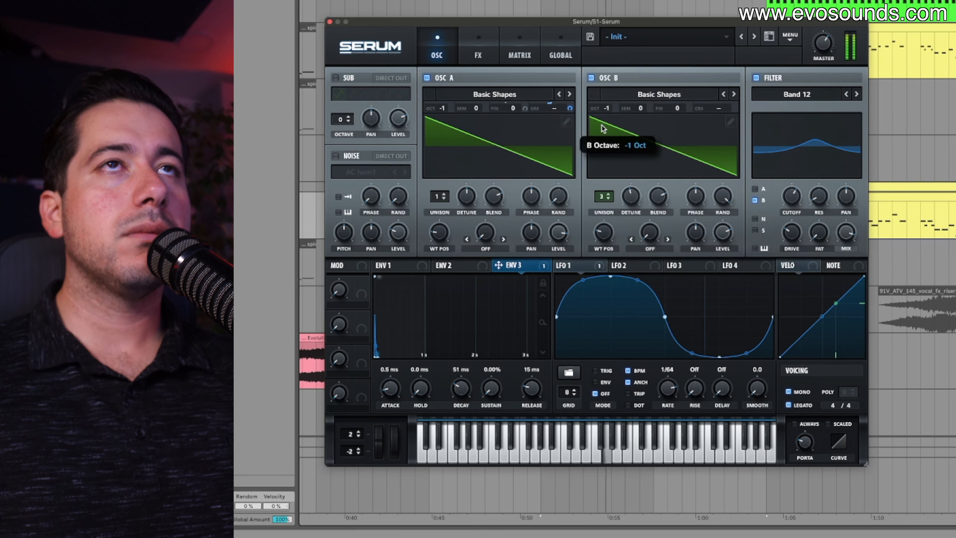
{"action": "left_click_drag", "start_coordinate": [721, 232], "coordinate": [705, 265]}
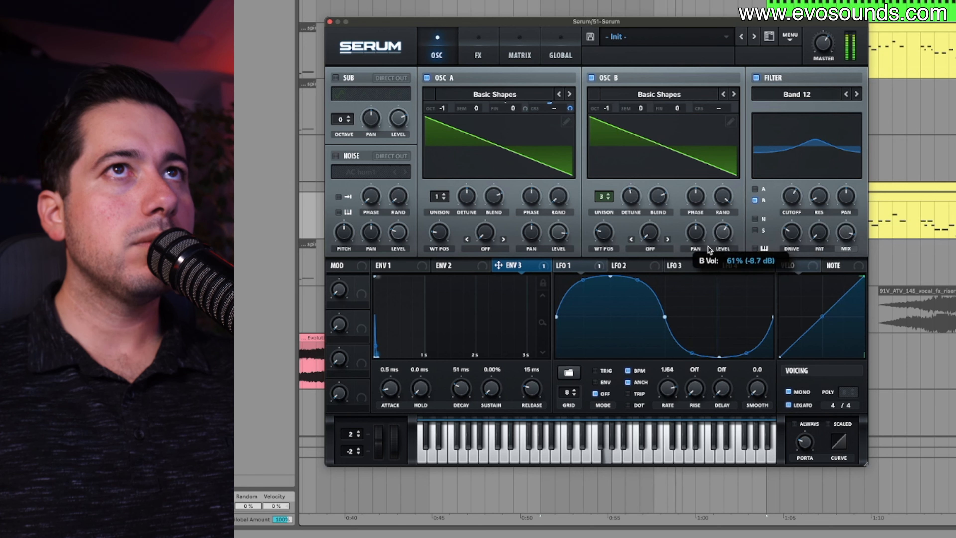
- Readjust the drive of the distortion effect to suit the layered oscillators
{"action": "left_click", "coordinate": [483, 38]}
{"action": "left_click_drag", "start_coordinate": [730, 92], "coordinate": [729, 101]}
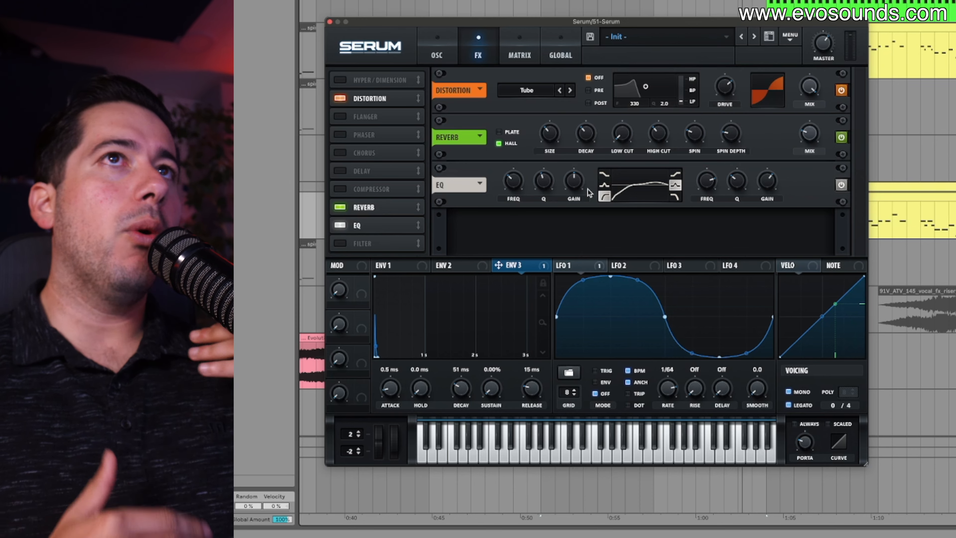
- Enable the noise oscillator with the BrightWhite sample from the Analog category
{"action": "left_click", "coordinate": [436, 55]}
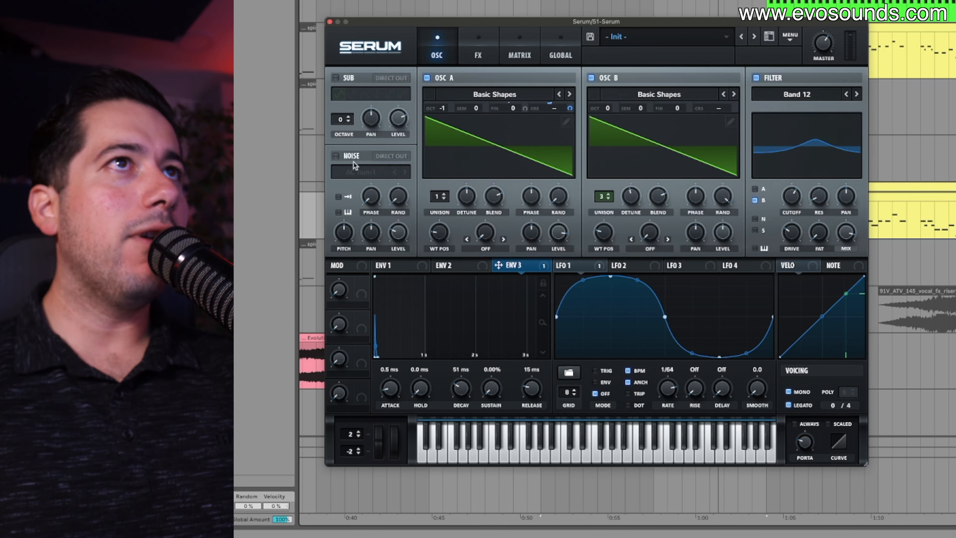
{"action": "left_click", "coordinate": [360, 172]}
{"action": "mouse_move", "coordinate": [379, 186]}
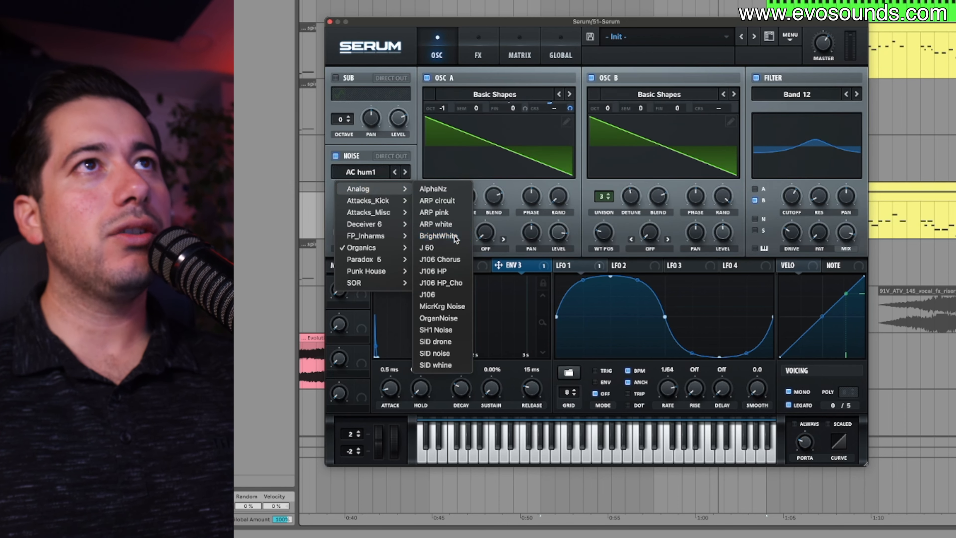
{"action": "left_click", "coordinate": [433, 235]}
- Modulate the noise level with Envelope 2, setting the envelope's decay to 85 ms and adjusting the modulation depth
{"action": "left_click", "coordinate": [451, 266]}
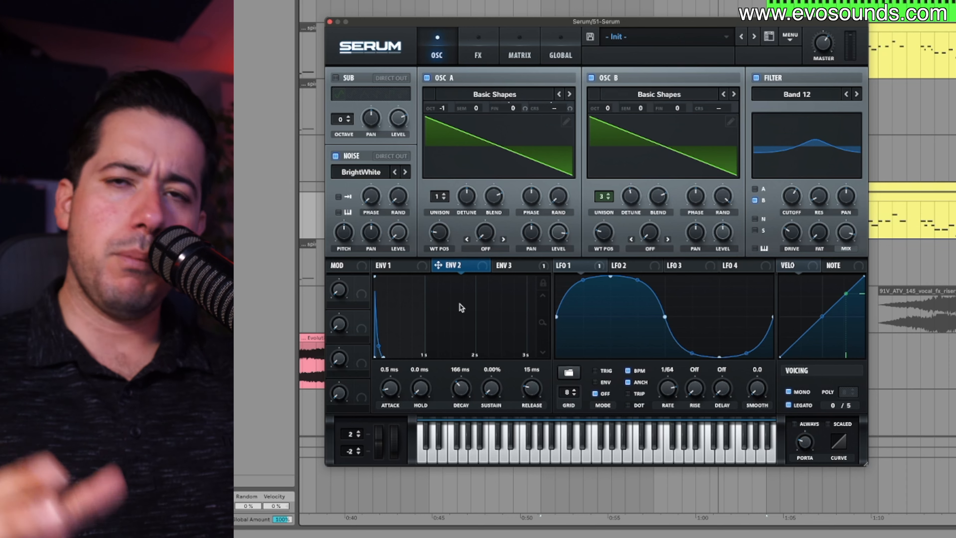
{"action": "left_click_drag", "start_coordinate": [396, 235], "coordinate": [383, 260]}
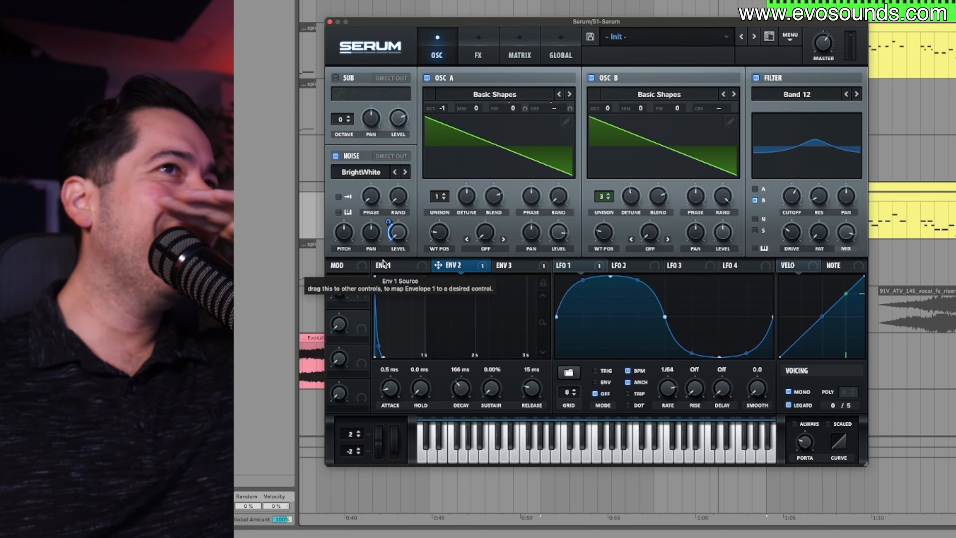
{"action": "key", "text": "space"}
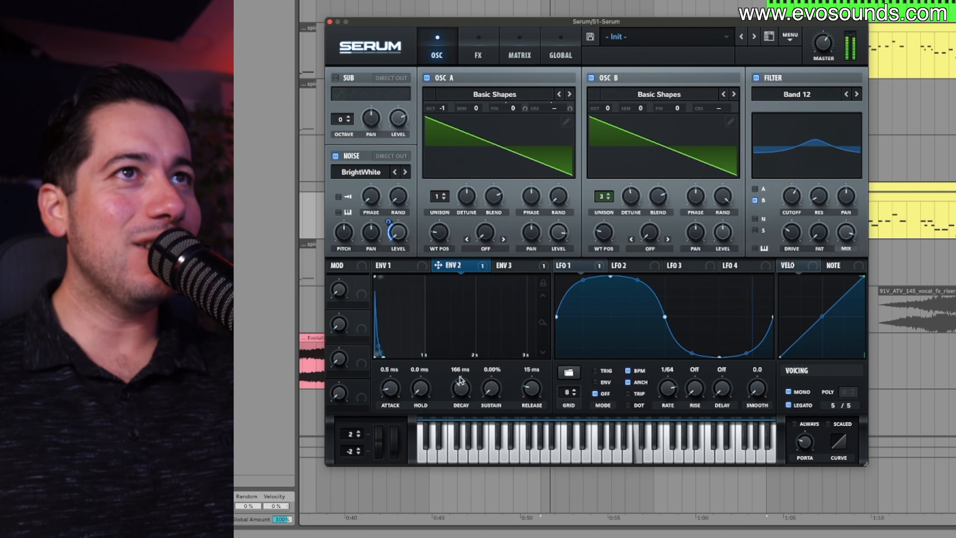
{"action": "left_click_drag", "start_coordinate": [459, 393], "coordinate": [456, 394]}
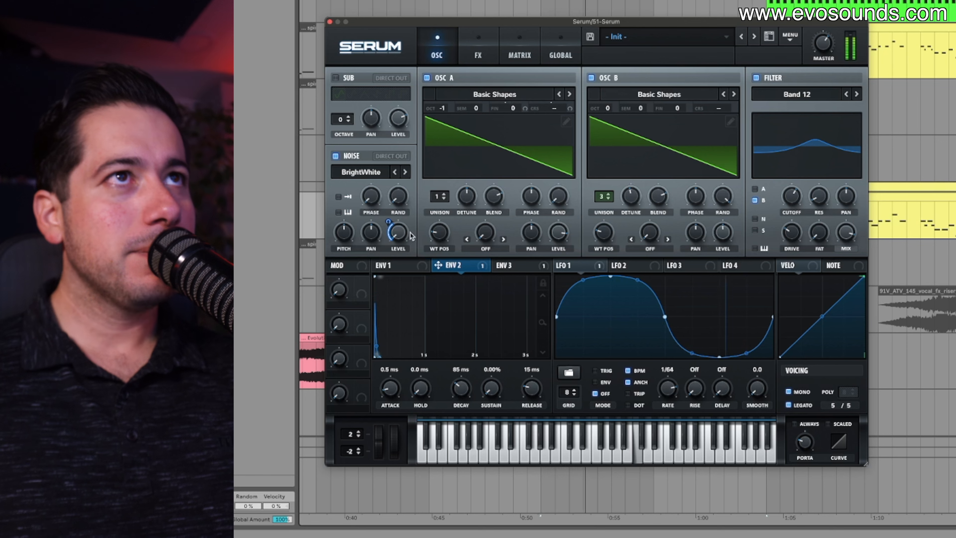
{"action": "mouse_move", "coordinate": [389, 225]}
{"action": "mouse_move", "coordinate": [389, 225]}
{"action": "left_mouse_down"}
{"action": "mouse_move", "coordinate": [397, 207]}
{"action": "mouse_move", "coordinate": [392, 216]}
{"action": "left_mouse_up"}
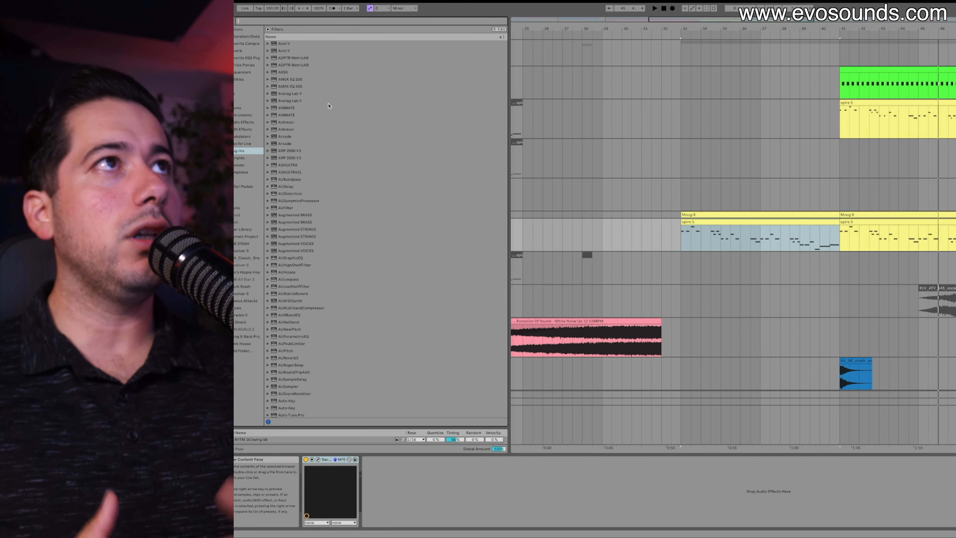
- Try to add the UAD Thermionic Culture Vulture plug-in after Serum on the track
{"action": "type", "text": "ul"}
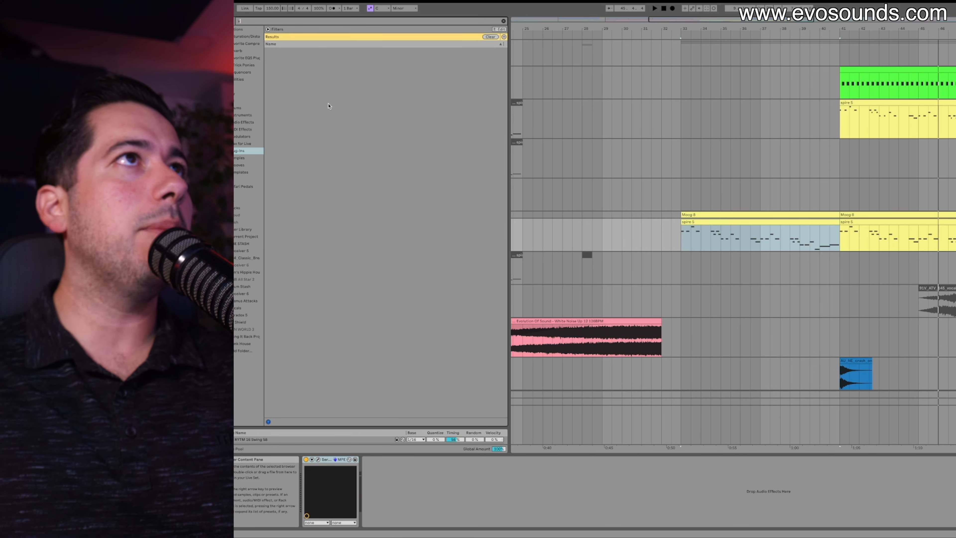
{"action": "left_click", "coordinate": [315, 66]}
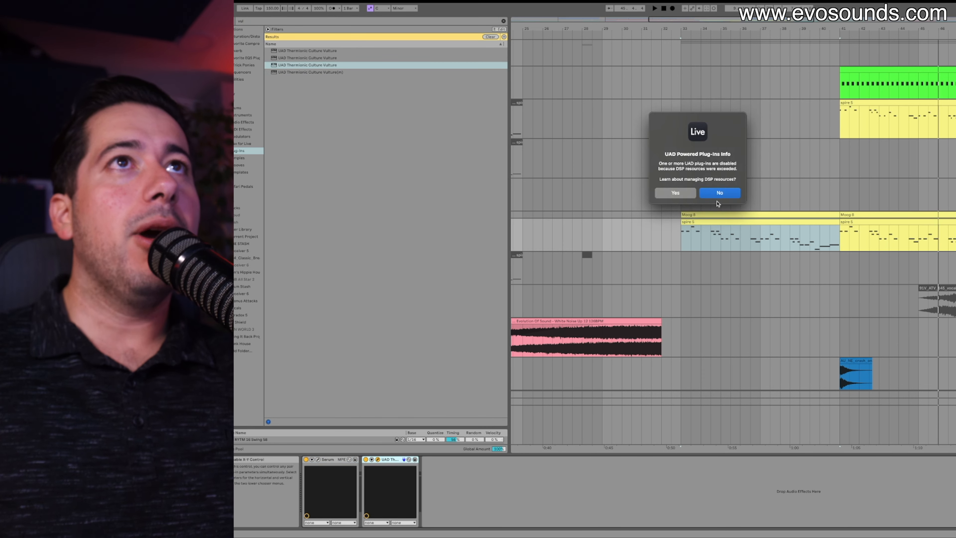
{"action": "left_click", "coordinate": [712, 192]}
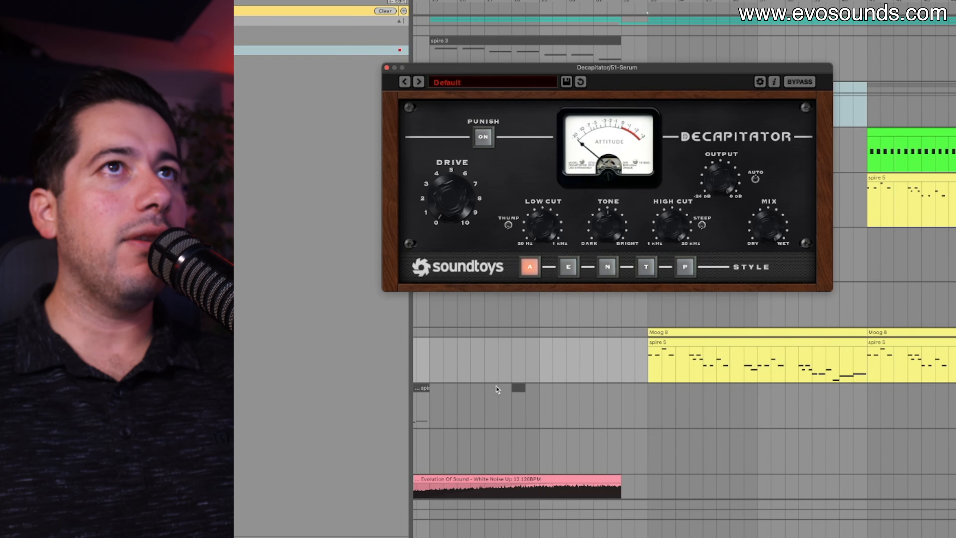
- Set Decapitator to style E, raise its drive, and pull its mix back toward dry while the loop plays
{"action": "left_click", "coordinate": [568, 267]}
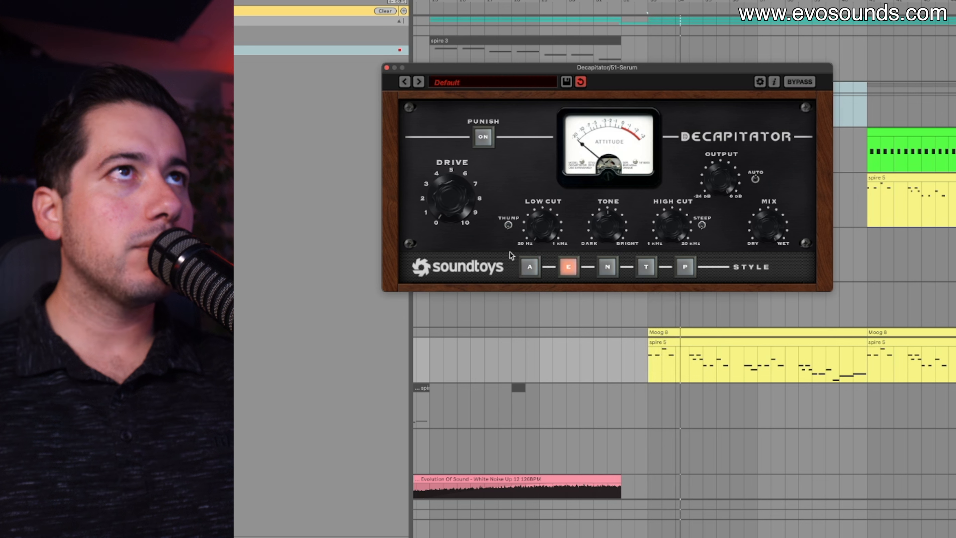
{"action": "mouse_move", "coordinate": [468, 207]}
{"action": "left_mouse_down"}
{"action": "mouse_move", "coordinate": [469, 191]}
{"action": "mouse_move", "coordinate": [467, 205]}
{"action": "left_mouse_up"}
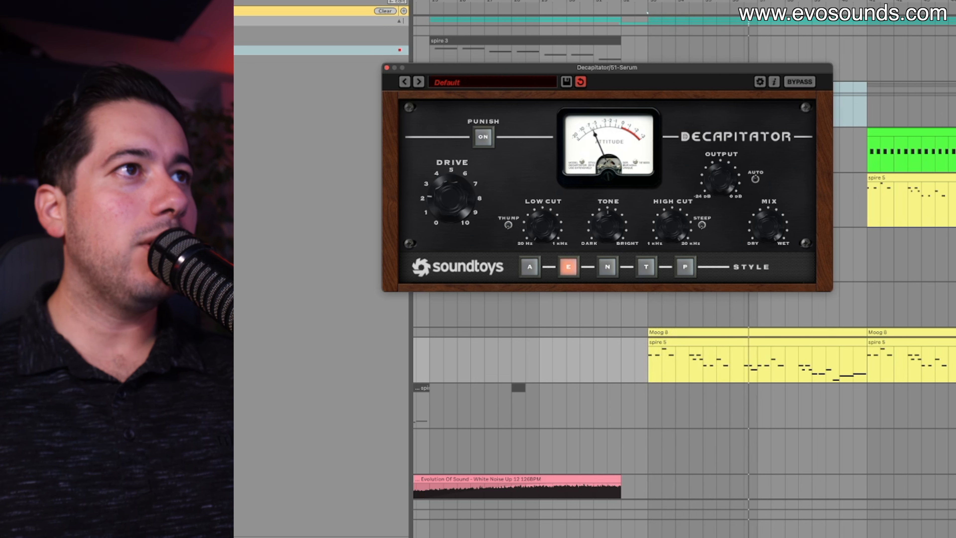
{"action": "left_click_drag", "start_coordinate": [500, 158], "coordinate": [498, 179]}
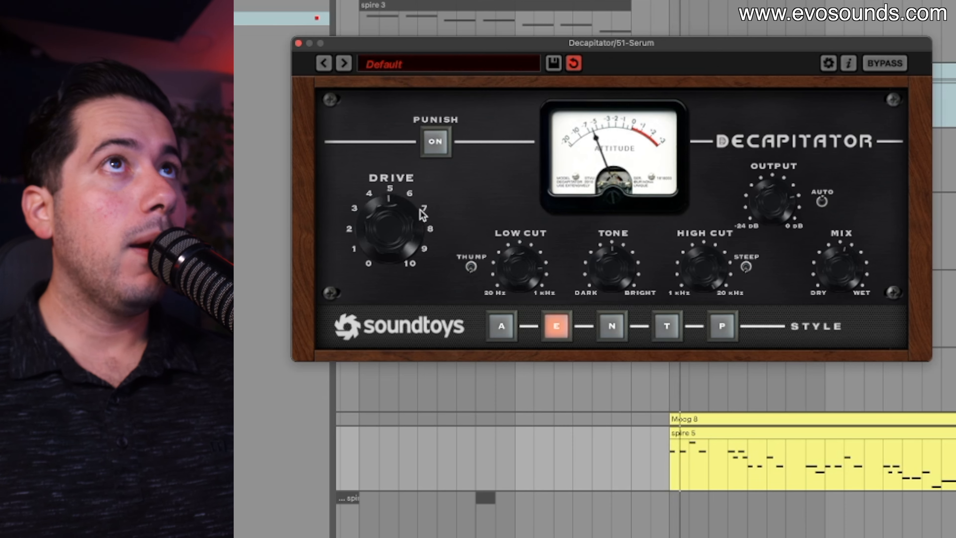
{"action": "left_click_drag", "start_coordinate": [390, 225], "coordinate": [385, 237]}
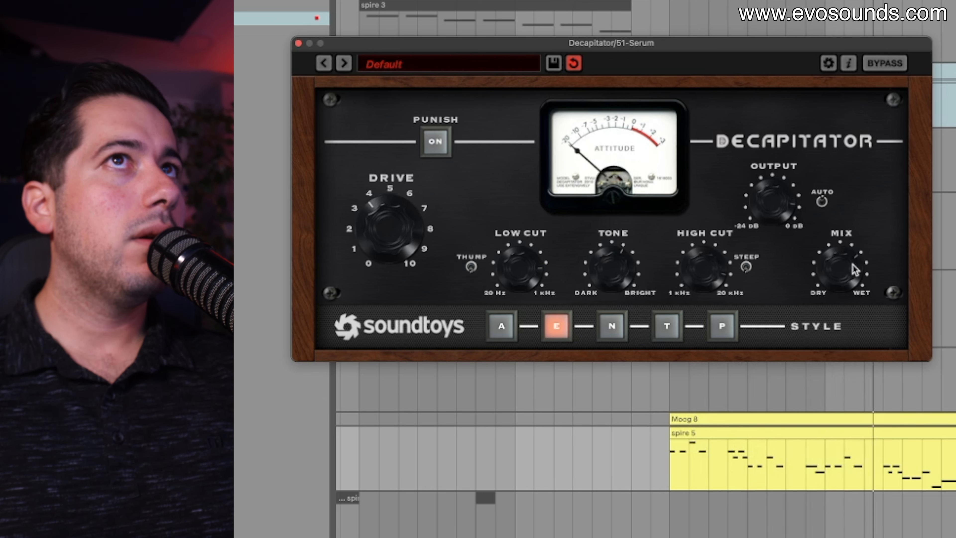
{"action": "left_click_drag", "start_coordinate": [862, 245], "coordinate": [856, 272]}
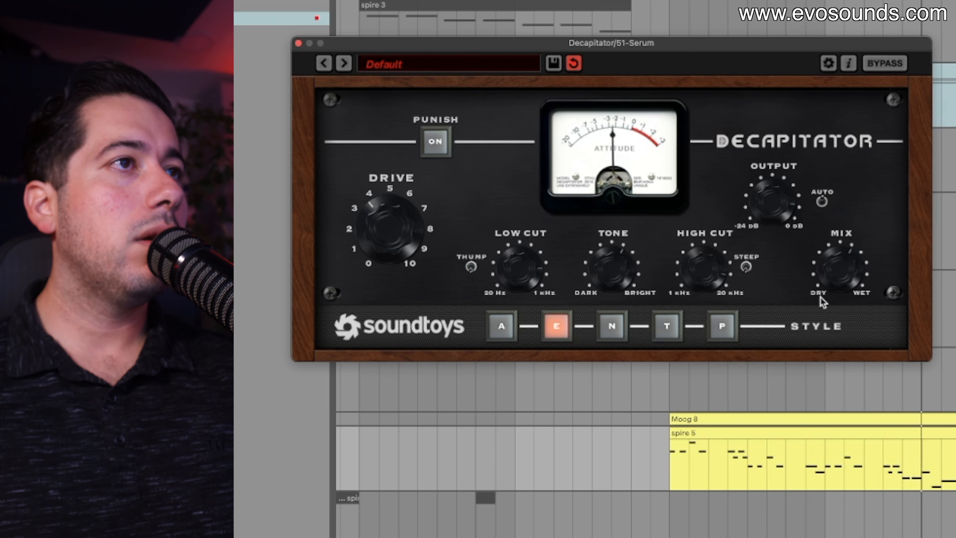
- In Serum, set oscillator B to octave -1 with five unison voices and a detune of about 0.08
{"action": "left_click", "coordinate": [515, 504]}
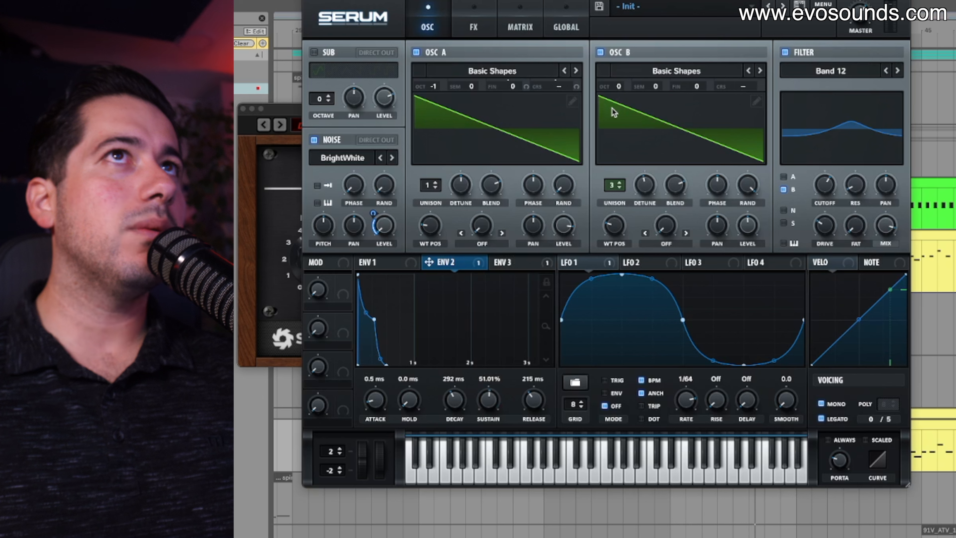
{"action": "left_click_drag", "start_coordinate": [616, 91], "coordinate": [612, 103]}
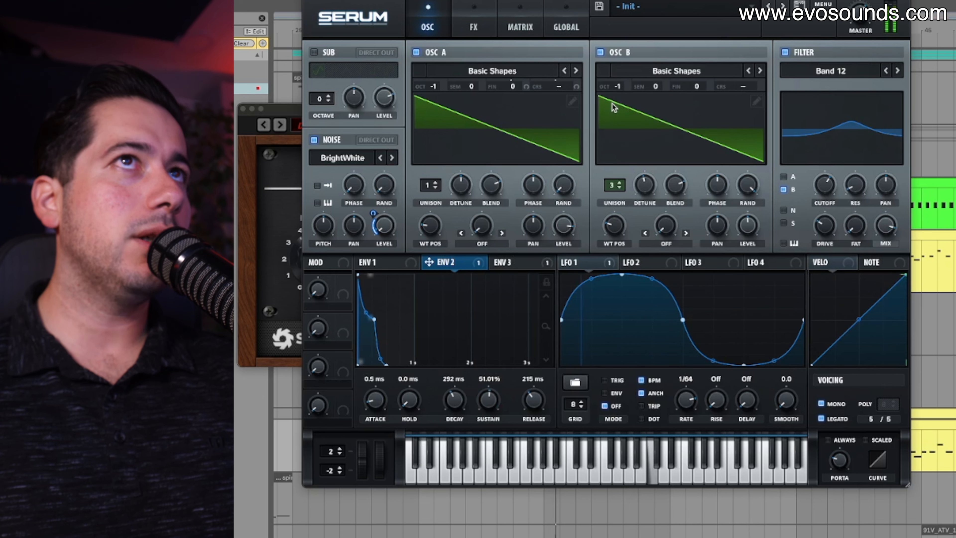
{"action": "left_click_drag", "start_coordinate": [615, 185], "coordinate": [644, 197]}
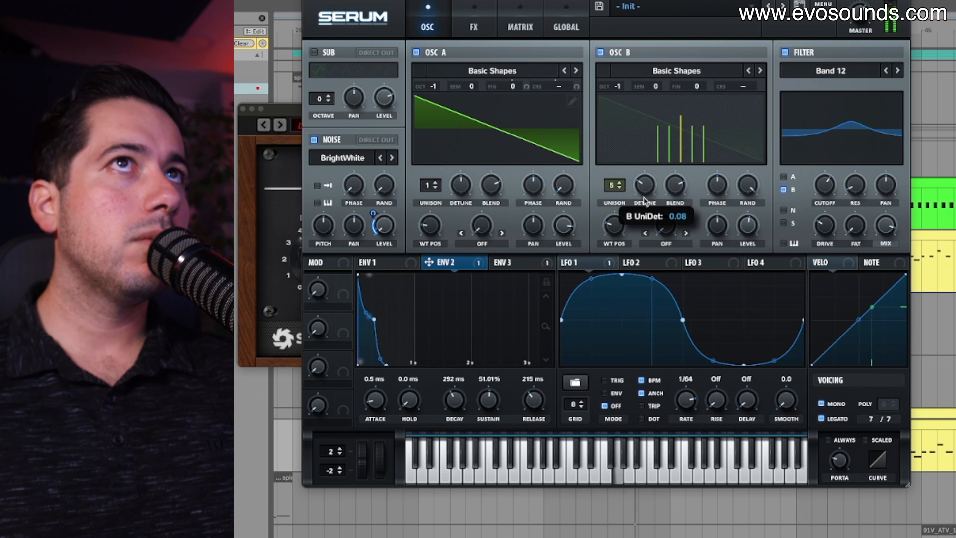
{"action": "left_click", "coordinate": [621, 182]}
{"action": "left_click", "coordinate": [621, 188]}
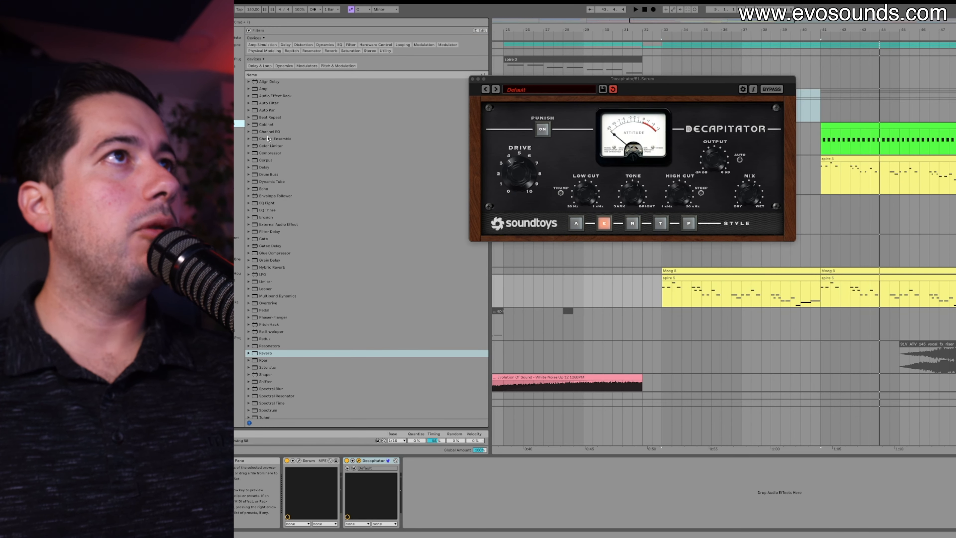
- Add EQ Eight after Decapitator, with band 2 as a low cut and band 3 boosting the highs around 7.7 kHz
{"action": "left_click", "coordinate": [269, 206]}
{"action": "left_click_drag", "start_coordinate": [268, 205], "coordinate": [452, 523]}
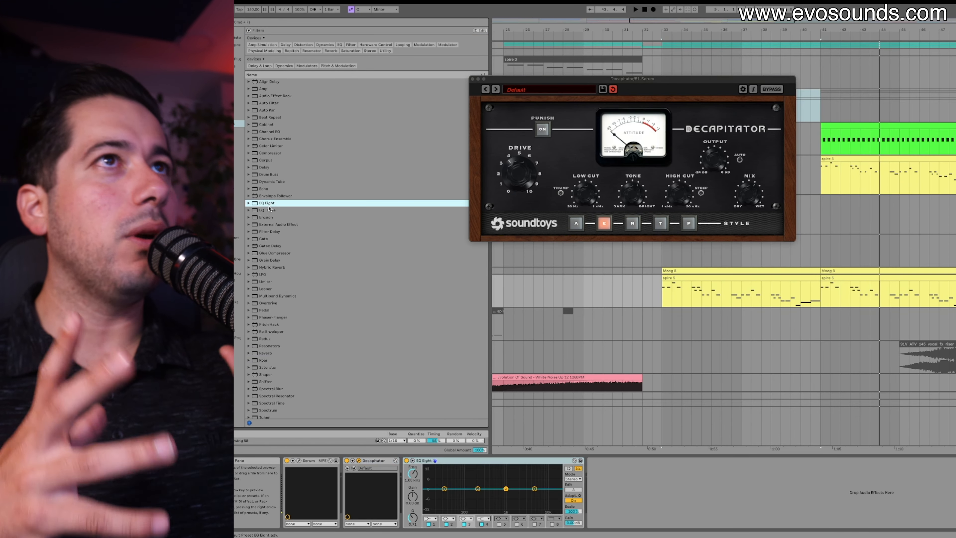
{"action": "left_click", "coordinate": [449, 518]}
{"action": "left_click", "coordinate": [449, 480]}
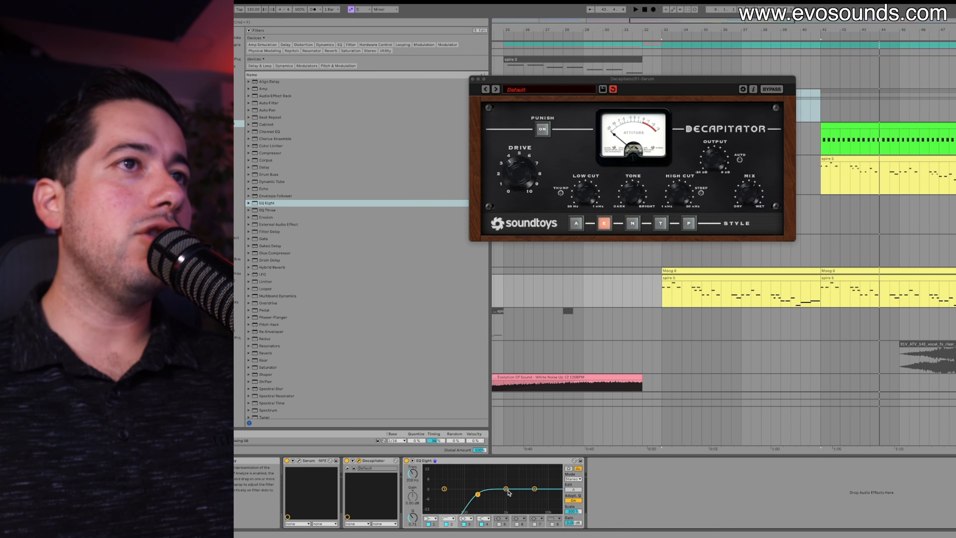
{"action": "key", "text": "space"}
{"action": "left_click_drag", "start_coordinate": [505, 488], "coordinate": [542, 485]}
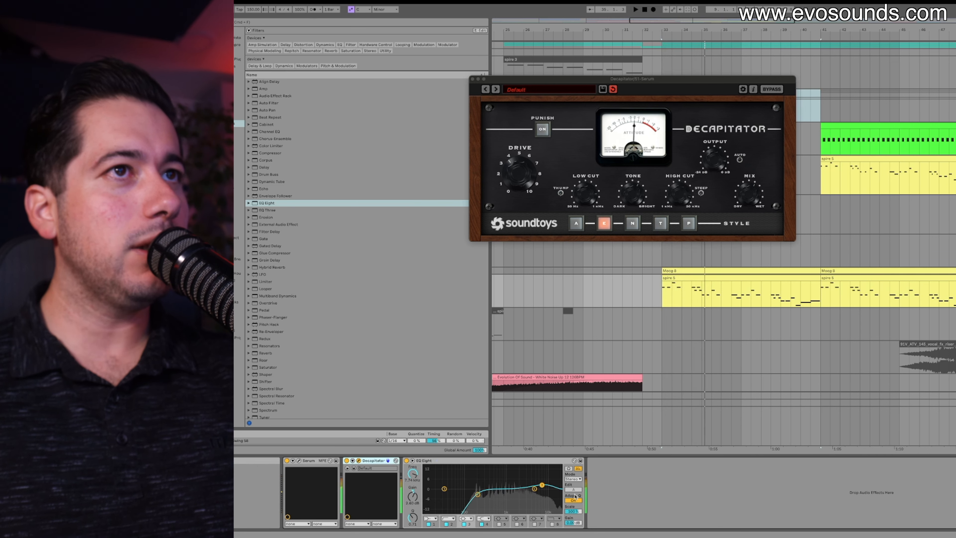
- Paste a copy of the Decapitator device after EQ Eight in the device chain
{"action": "key", "text": "super+v"}
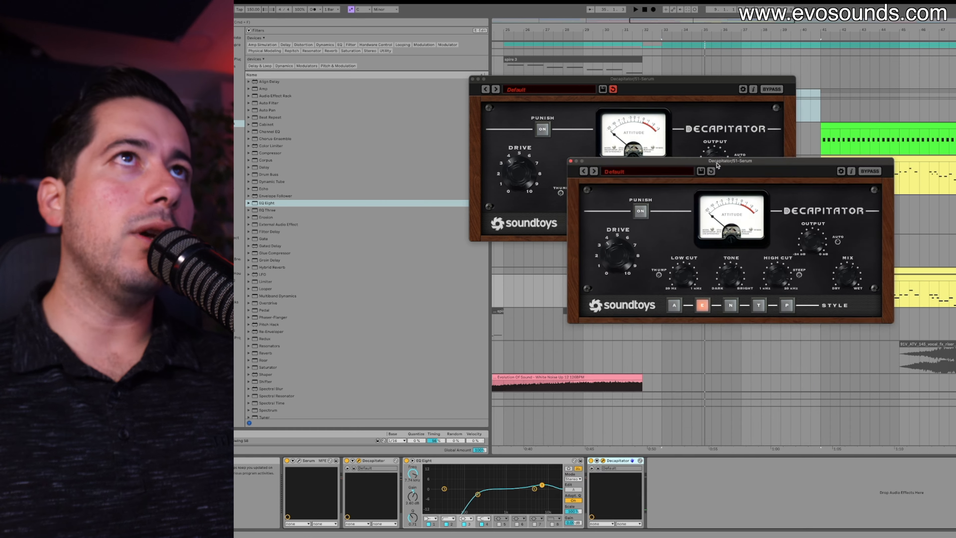
- Load the More Mids preset in the second Decapitator and fine-tune its drive while the loop plays
{"action": "left_click", "coordinate": [472, 79]}
{"action": "left_click", "coordinate": [636, 149]}
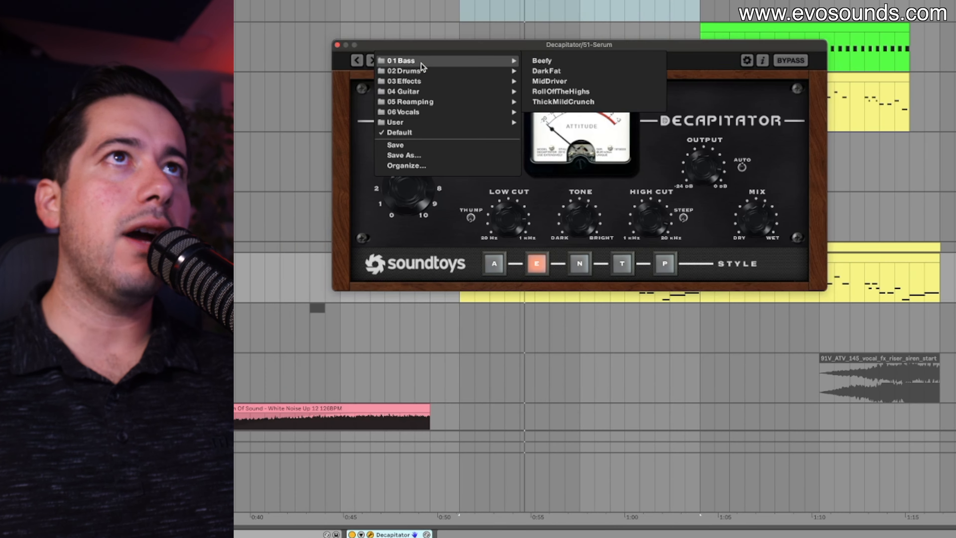
{"action": "mouse_move", "coordinate": [630, 175]}
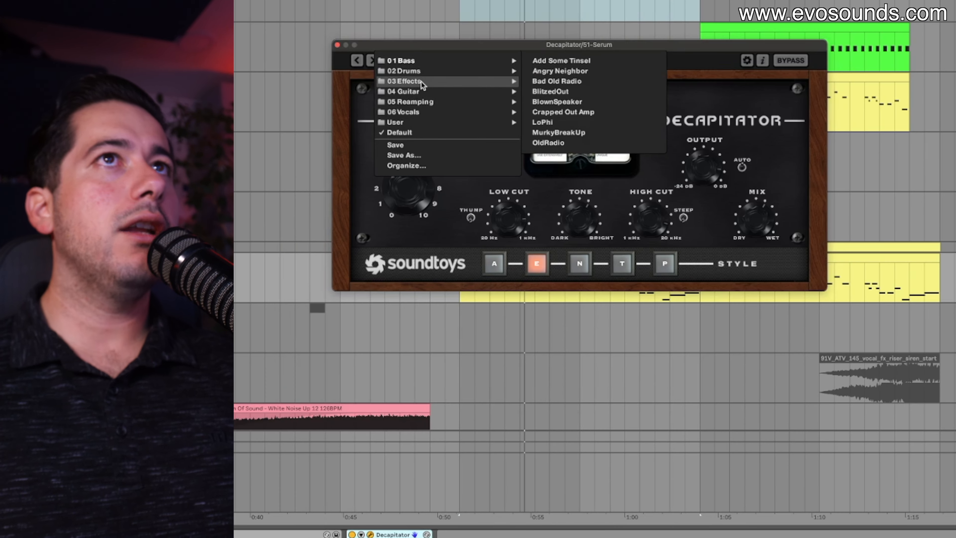
{"action": "mouse_move", "coordinate": [461, 69]}
{"action": "mouse_move", "coordinate": [433, 83]}
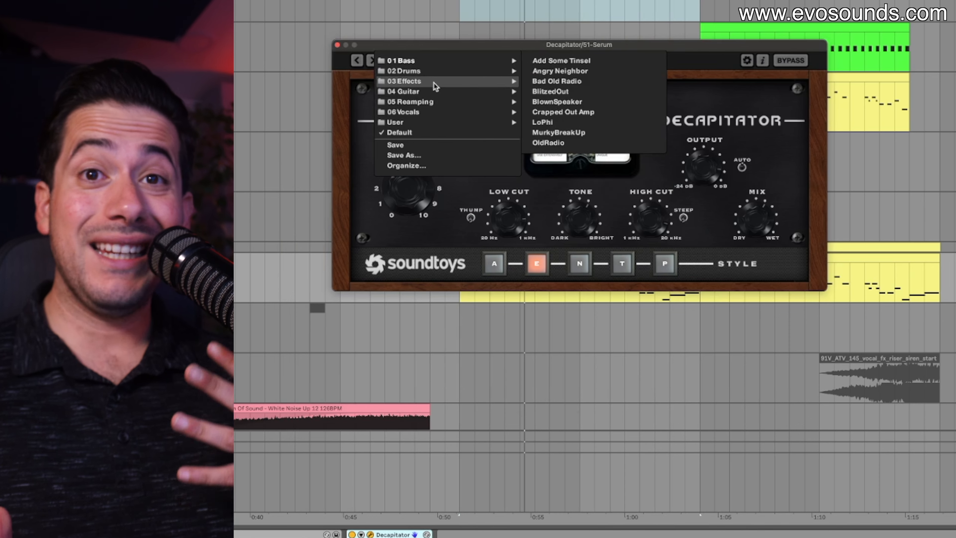
{"action": "mouse_move", "coordinate": [424, 103]}
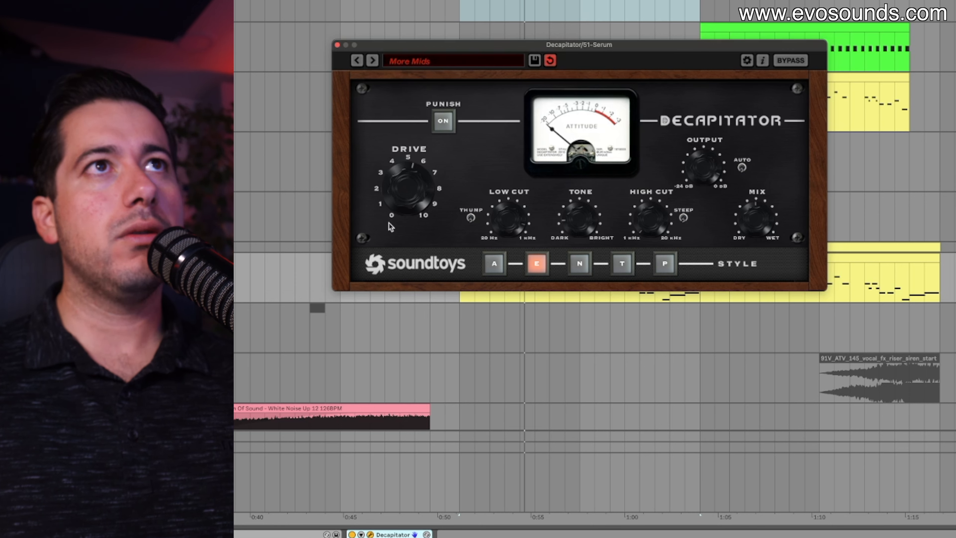
{"action": "left_click_drag", "start_coordinate": [406, 186], "coordinate": [406, 190]}
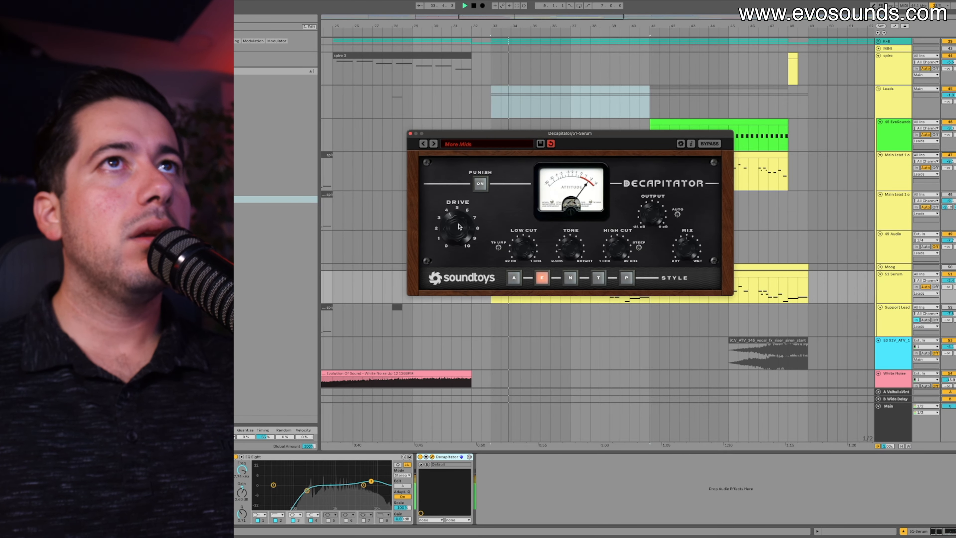
{"action": "left_click_drag", "start_coordinate": [447, 217], "coordinate": [447, 221]}
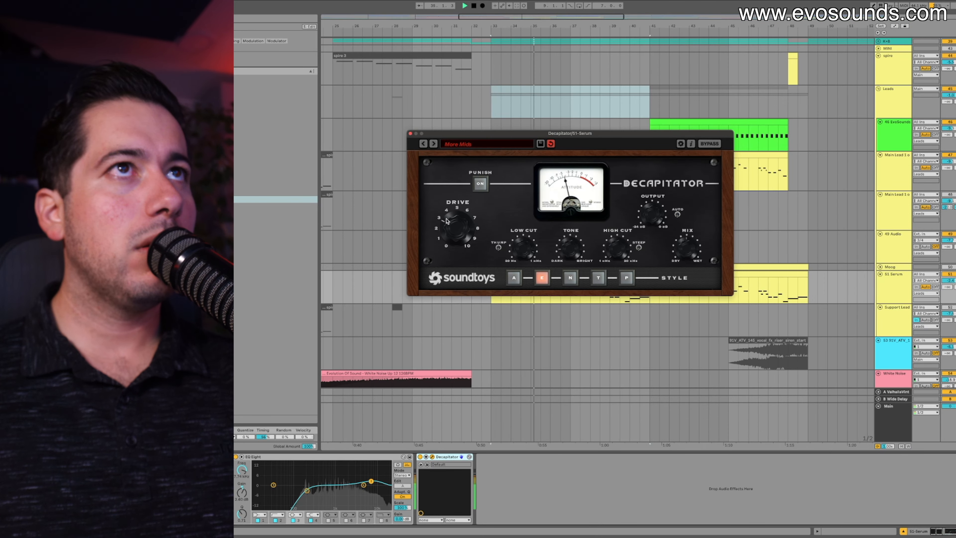
- Compare the sound with Chorus off and on, and set its Dry/Wet to 9.5%
{"action": "left_click", "coordinate": [348, 315]}
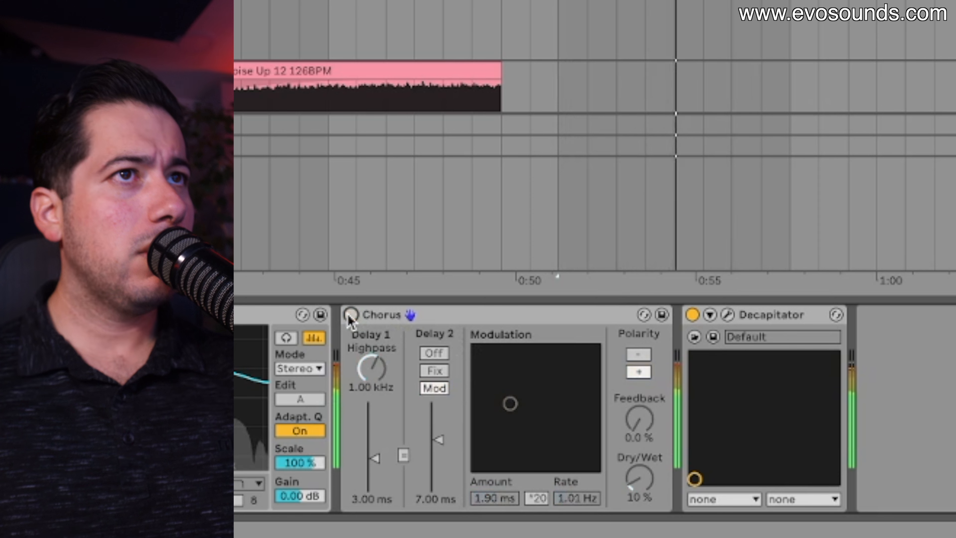
{"action": "left_click", "coordinate": [348, 315]}
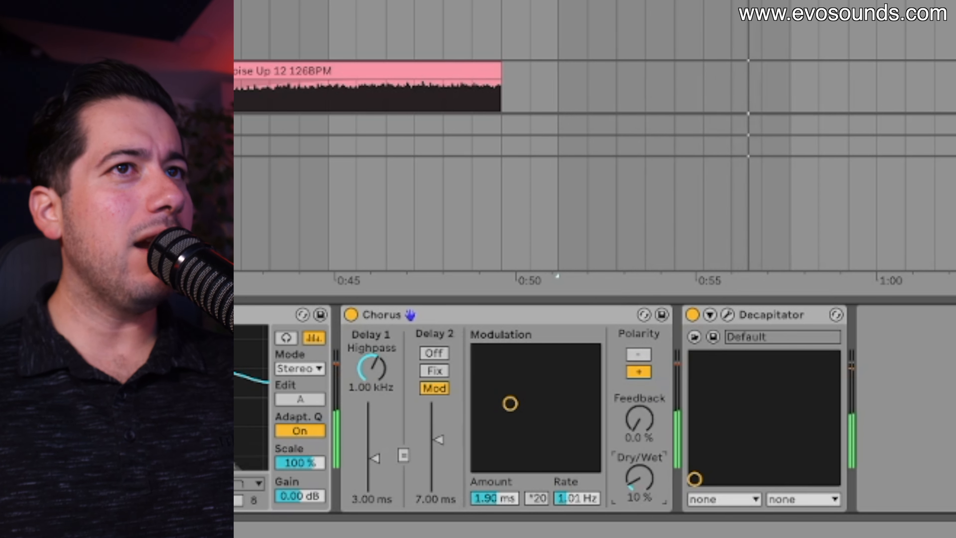
{"action": "left_click_drag", "start_coordinate": [638, 491], "coordinate": [638, 494]}
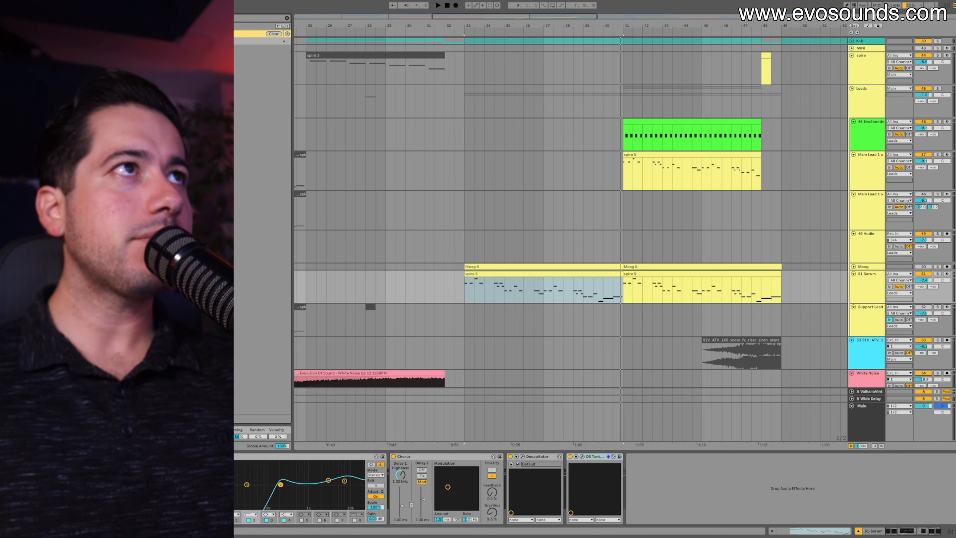
- Insert the Bass Kleph's Easy rack between Decapitator and DS Tantra 2, and show the automation of its Wash Out! macro
{"action": "left_click_drag", "start_coordinate": [188, 60], "coordinate": [563, 497]}
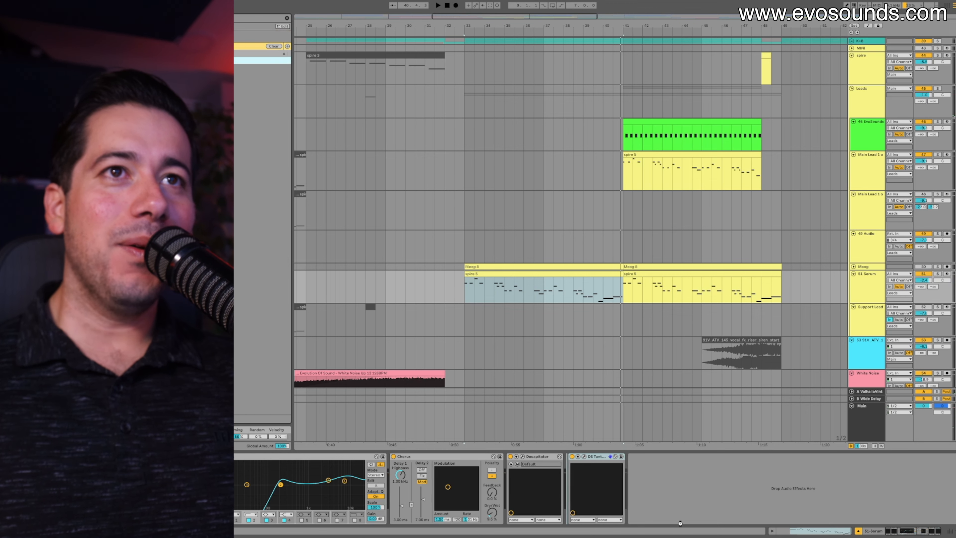
{"action": "right_click", "coordinate": [585, 477]}
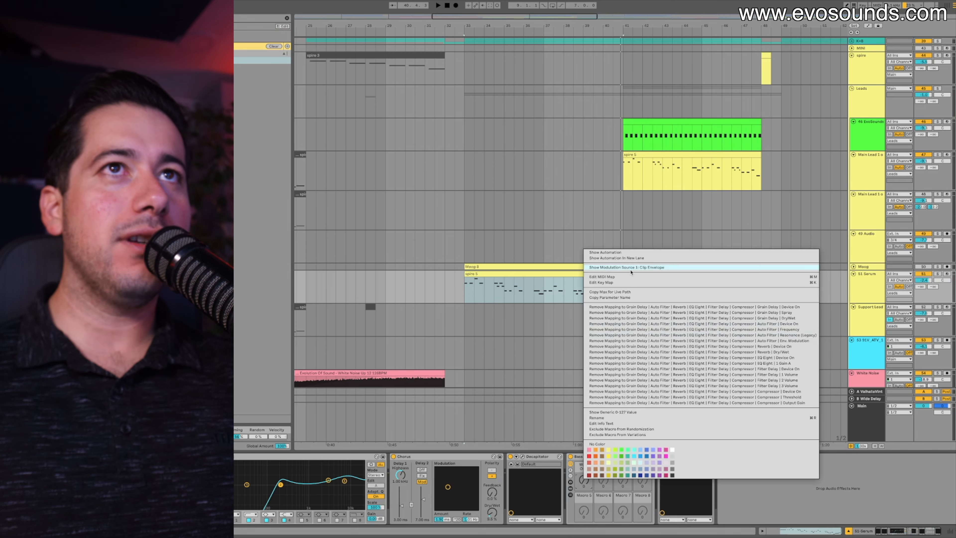
{"action": "left_click", "coordinate": [587, 257]}
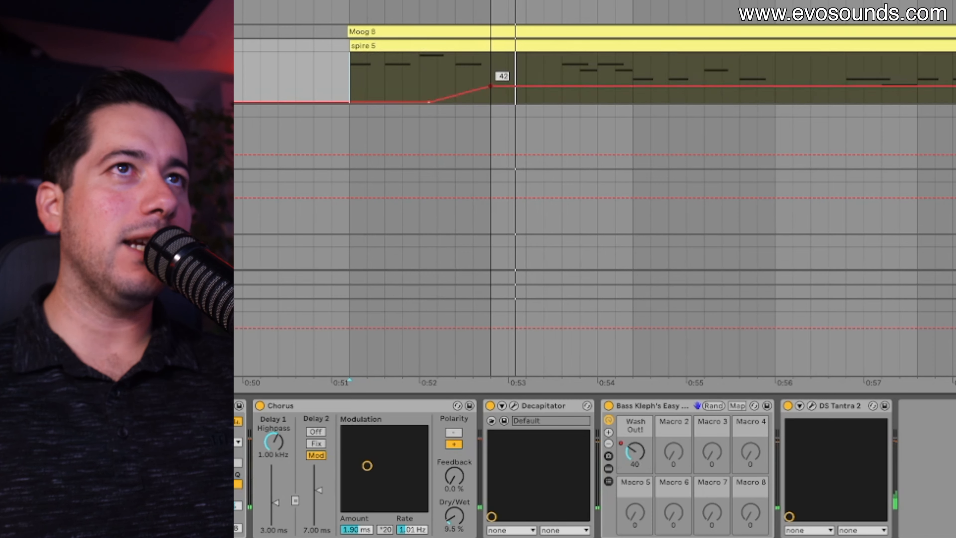
- Automate the Wash Out! macro with a curved rise and fall around 0:53 and a second, shorter peak near 0:56
{"action": "mouse_move", "coordinate": [485, 94]}
{"action": "left_mouse_down"}
{"action": "mouse_move", "coordinate": [477, 83]}
{"action": "mouse_move", "coordinate": [467, 88]}
{"action": "mouse_move", "coordinate": [491, 81]}
{"action": "left_mouse_up"}
{"action": "key", "text": "space"}
{"action": "left_click_drag", "start_coordinate": [561, 81], "coordinate": [562, 101]}
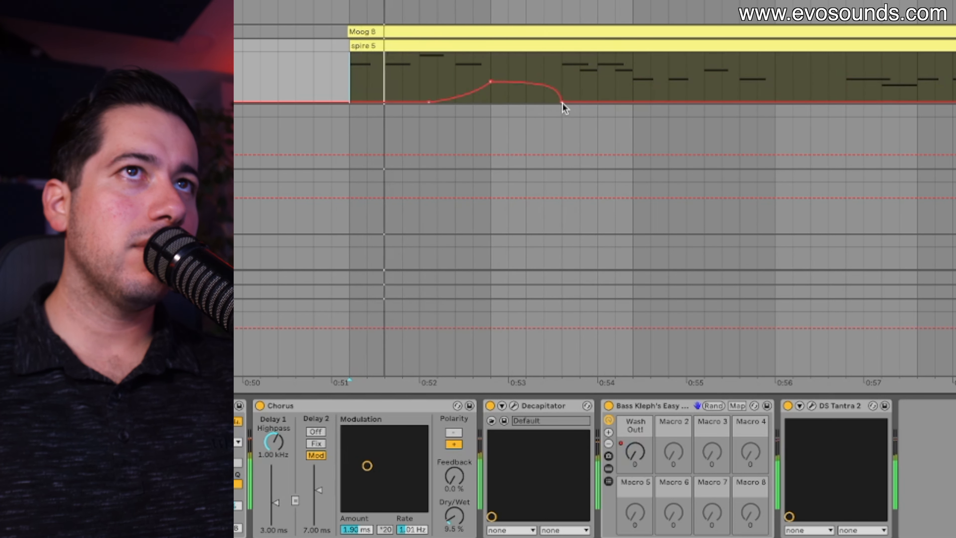
{"action": "left_click_drag", "start_coordinate": [560, 103], "coordinate": [561, 98]}
{"action": "left_click", "coordinate": [740, 99]}
{"action": "left_click_drag", "start_coordinate": [810, 99], "coordinate": [846, 91]}
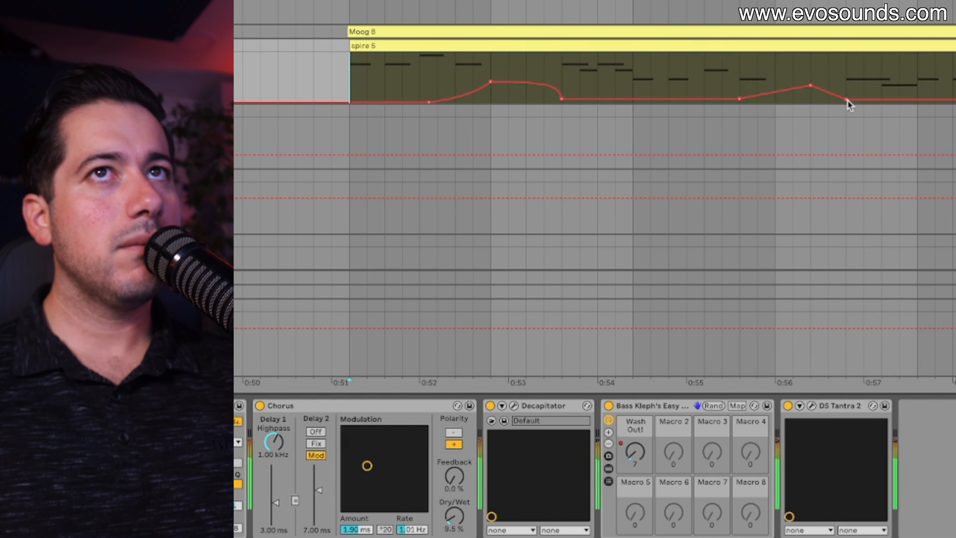
{"action": "key", "text": "minus"}
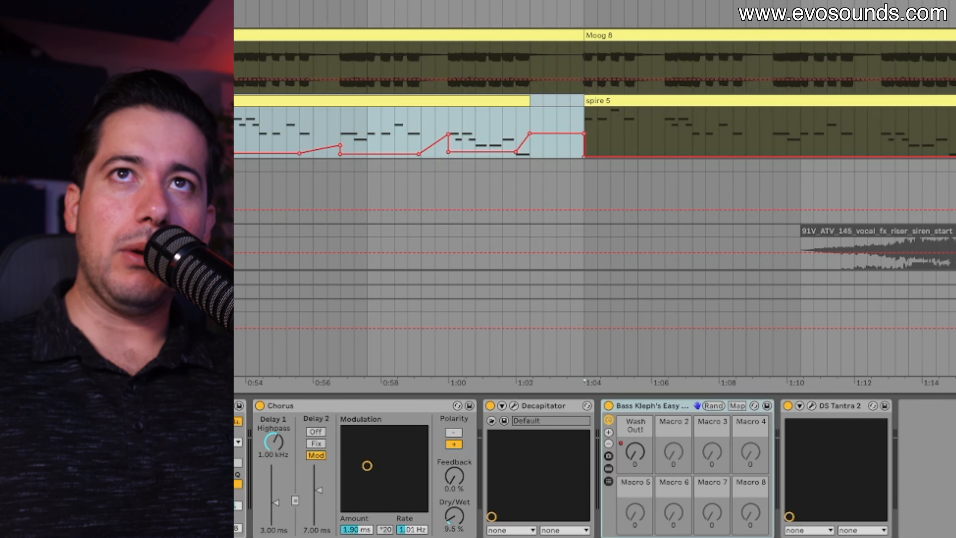
- Add a new track with a second Serum and a copy of the spire 5 clip, setting oscillator A to octave +1
{"action": "left_click", "coordinate": [696, 97]}
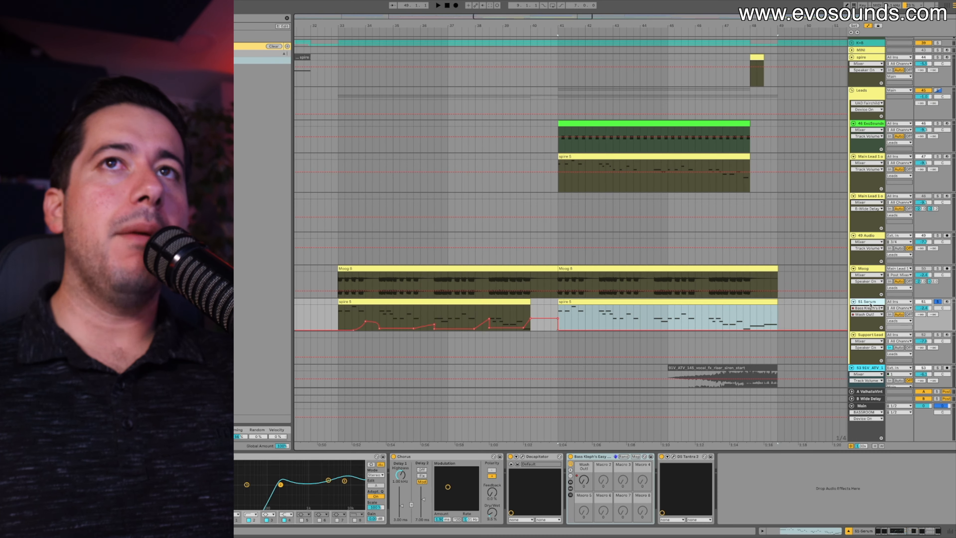
{"action": "key", "text": "ctrl+shift+t"}
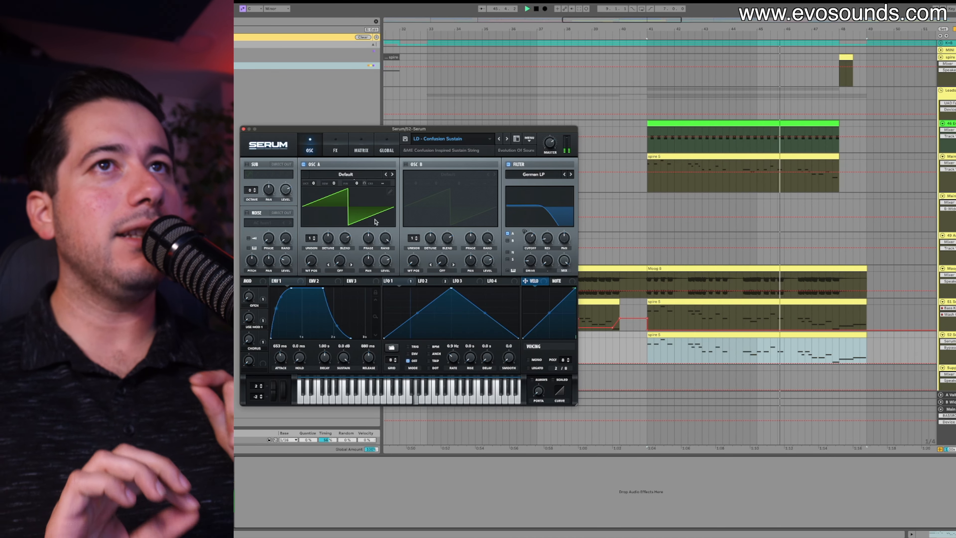
{"action": "left_click_drag", "start_coordinate": [315, 184], "coordinate": [314, 190]}
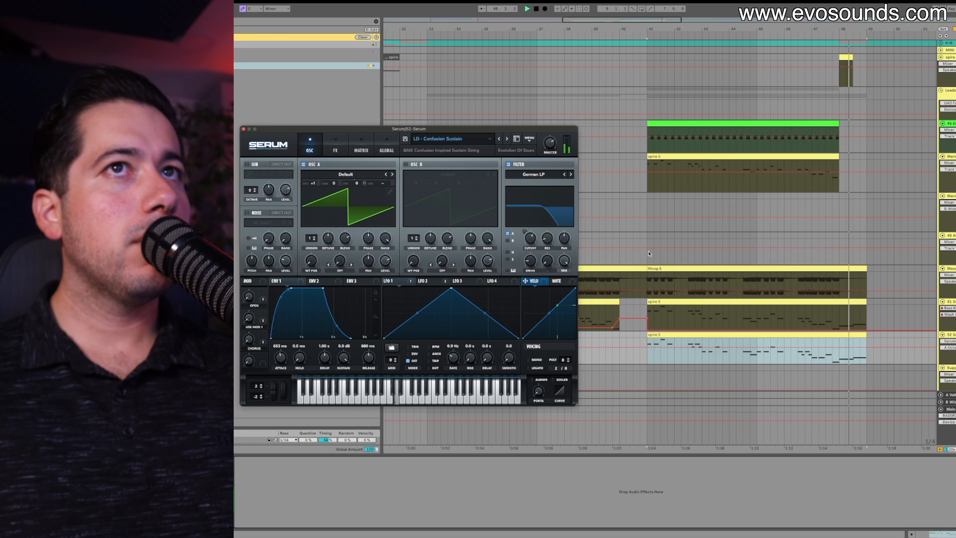
- Audition successive Serum lead presets from LD - Diary to LD - Home Is le Jonah while the loop plays
{"action": "left_click", "coordinate": [507, 139]}
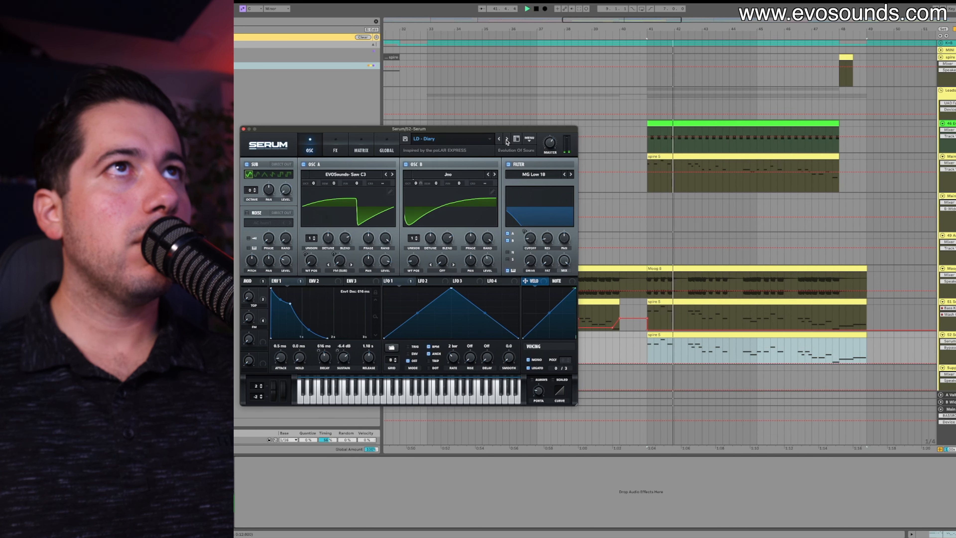
{"action": "left_click", "coordinate": [507, 140]}
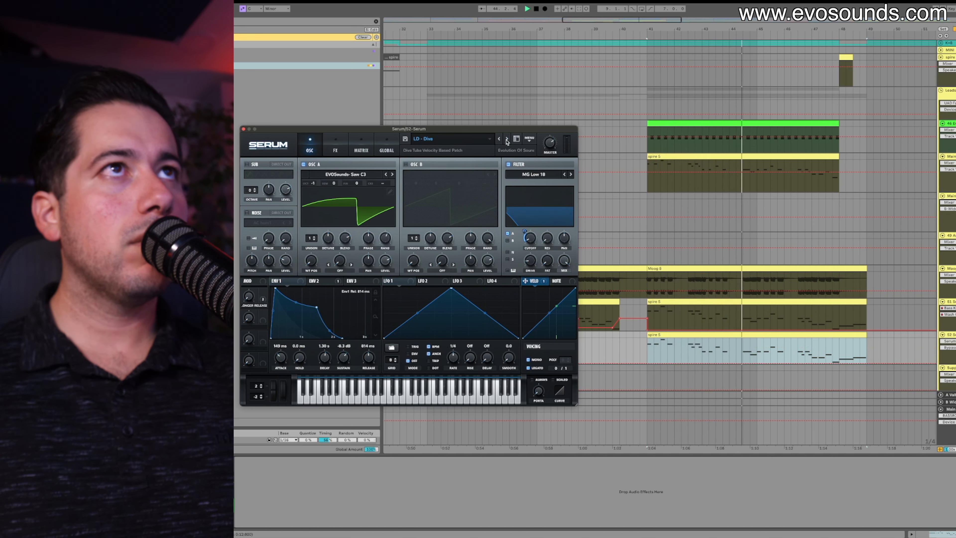
{"action": "left_click", "coordinate": [507, 140]}
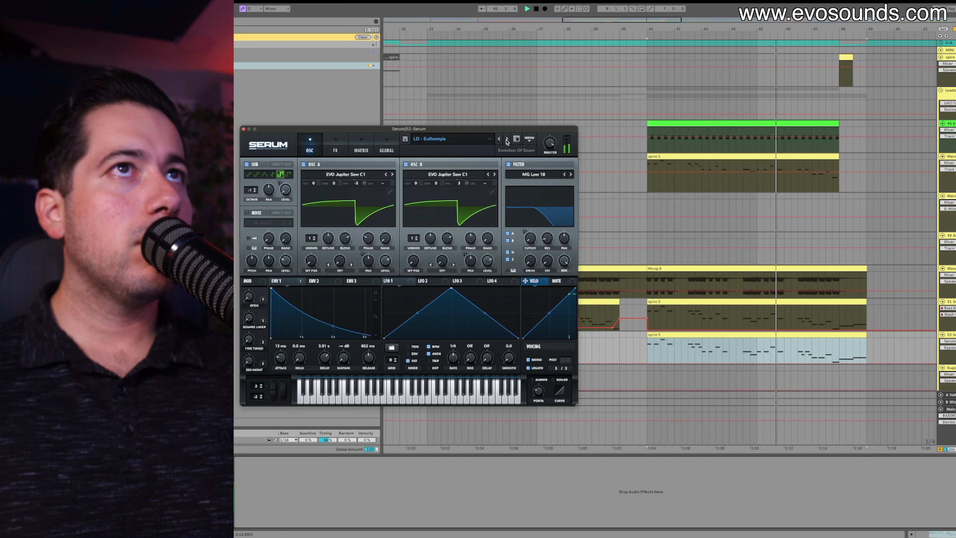
{"action": "left_click", "coordinate": [507, 140]}
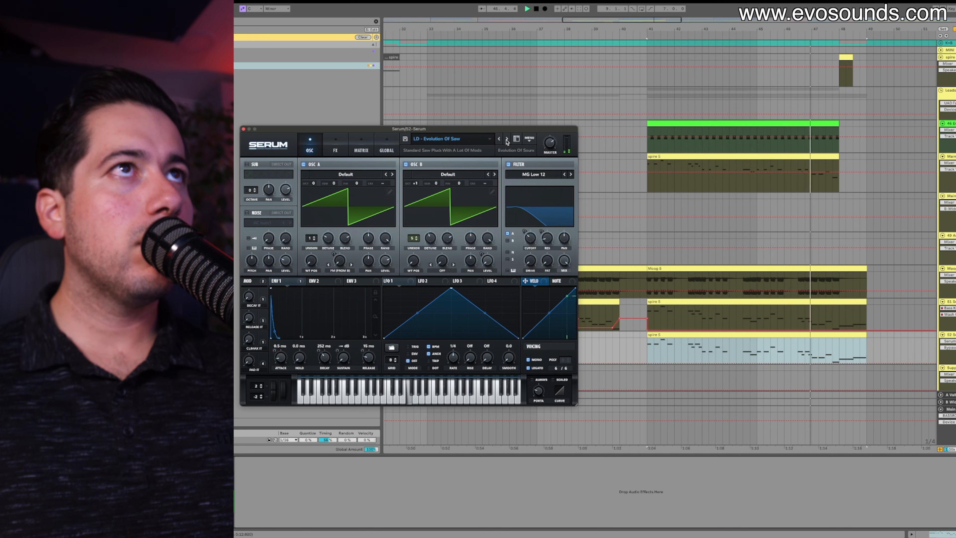
{"action": "left_click", "coordinate": [507, 140]}
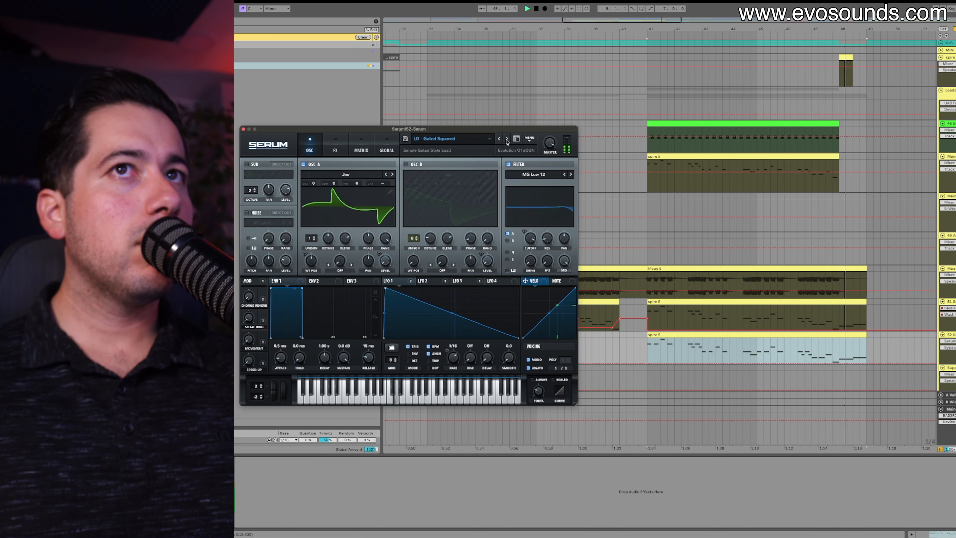
{"action": "left_click", "coordinate": [507, 140]}
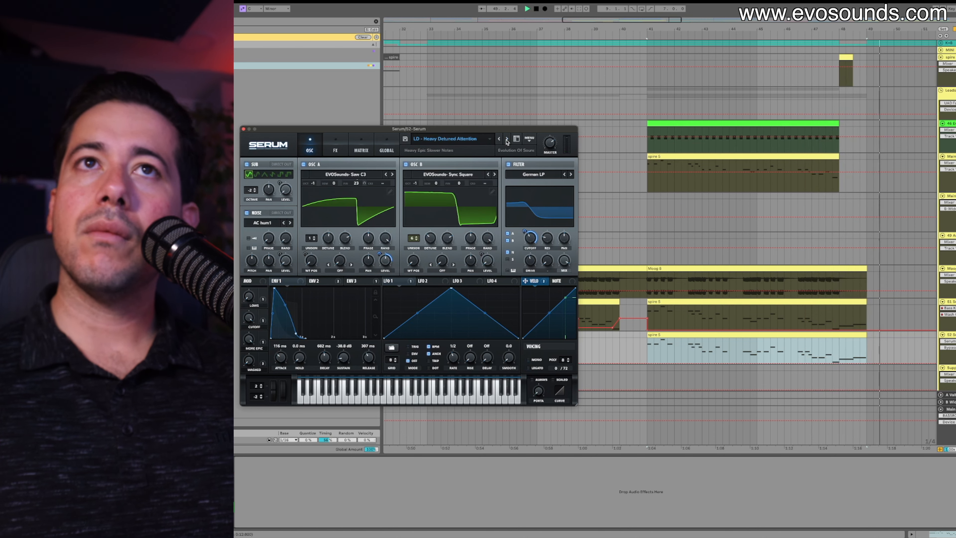
{"action": "left_click", "coordinate": [507, 140]}
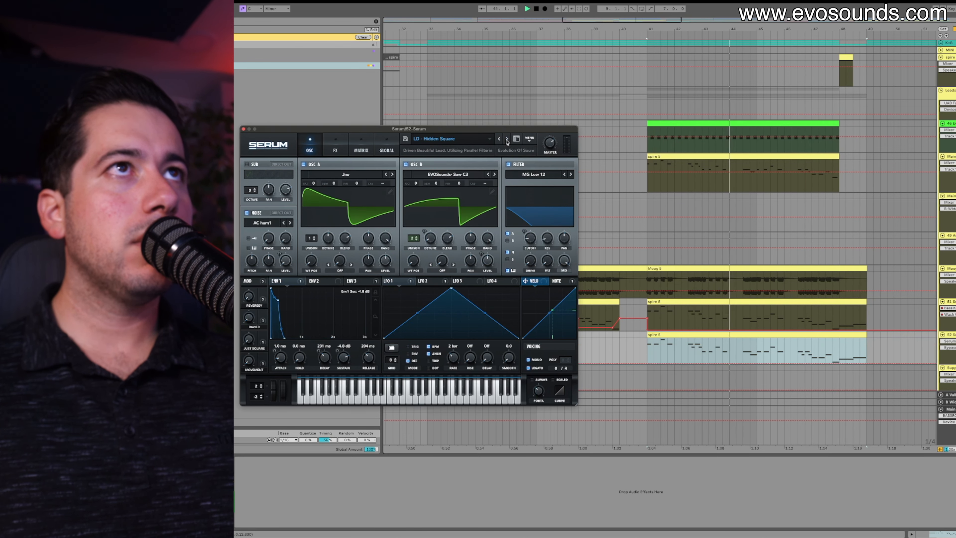
{"action": "left_click", "coordinate": [507, 140]}
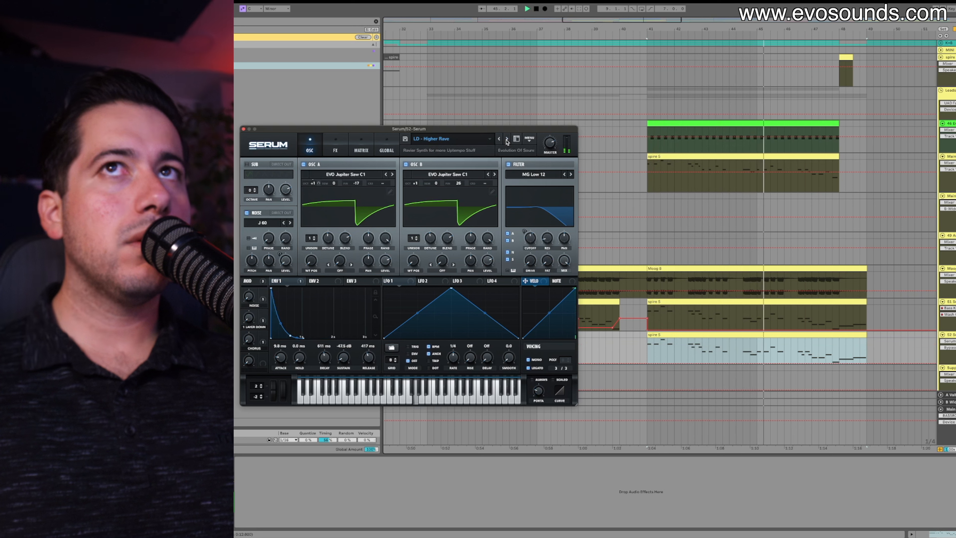
{"action": "left_click", "coordinate": [507, 141]}
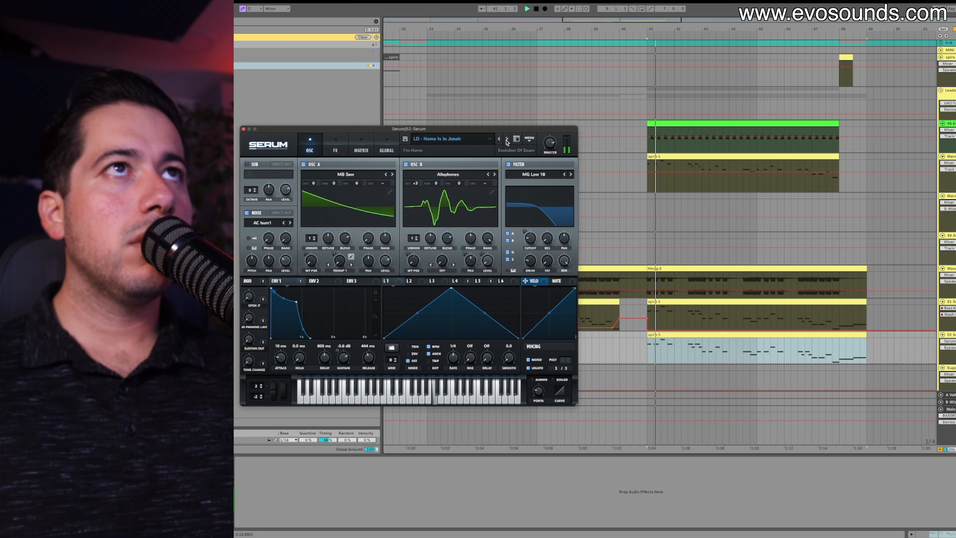
- Try Serum's OPEN IT macro during playback, and shorten the new track's spire 5 clip to end at bar 48
{"action": "left_click", "coordinate": [954, 341]}
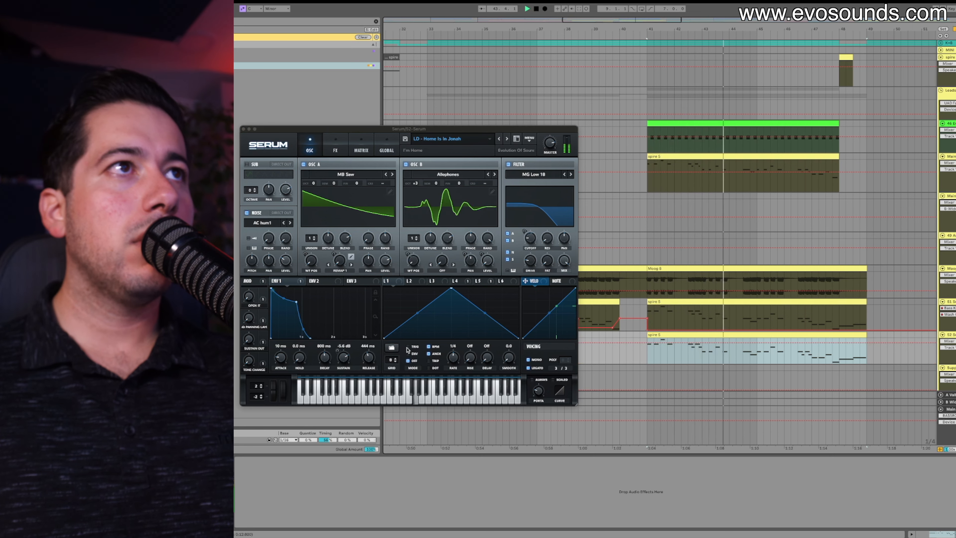
{"action": "left_click_drag", "start_coordinate": [250, 297], "coordinate": [255, 266]}
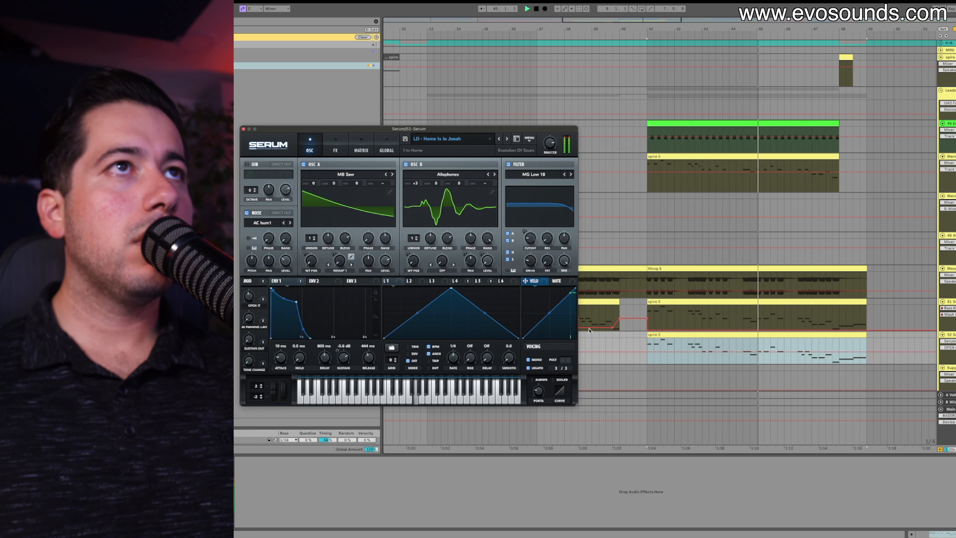
{"action": "left_click", "coordinate": [954, 341]}
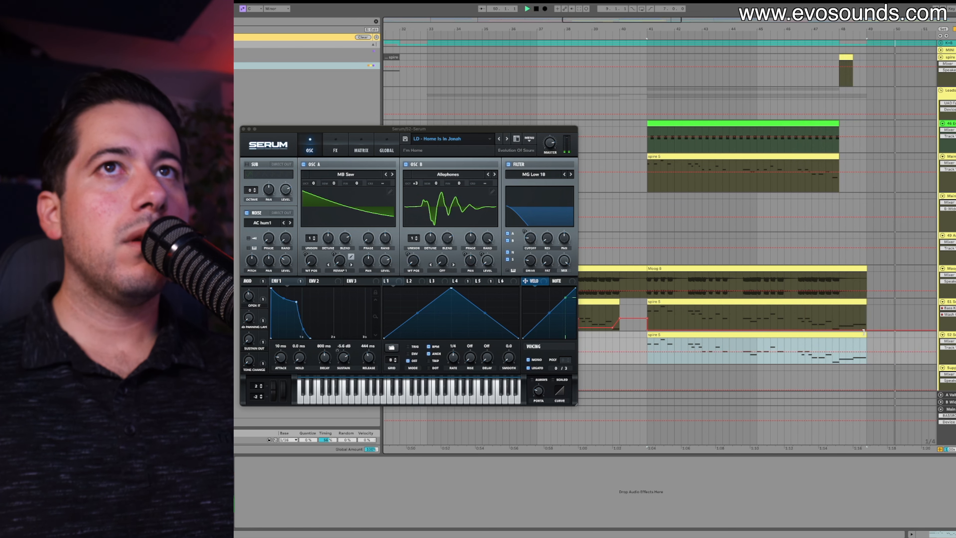
{"action": "left_click_drag", "start_coordinate": [863, 332], "coordinate": [840, 333]}
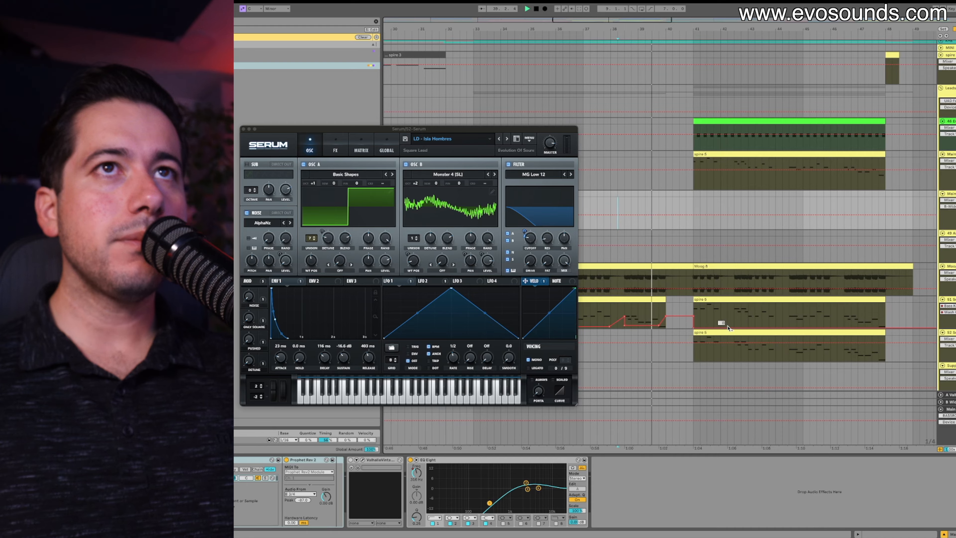
- Duplicate the first spire 5 section on the 51 Serum track, with its Wash Out! automation, to bar 41
{"action": "scroll", "coordinate": [715, 331], "scroll_direction": "left", "scroll_amount": 5}
{"action": "left_click_drag", "start_coordinate": [610, 316], "coordinate": [828, 318]}
{"action": "key", "text": "super+d"}
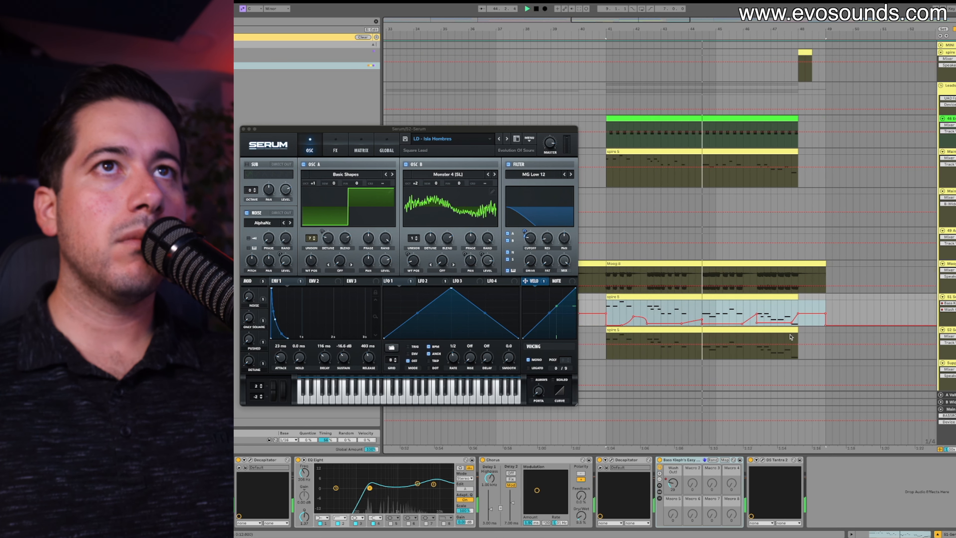
{"action": "left_click", "coordinate": [777, 345]}
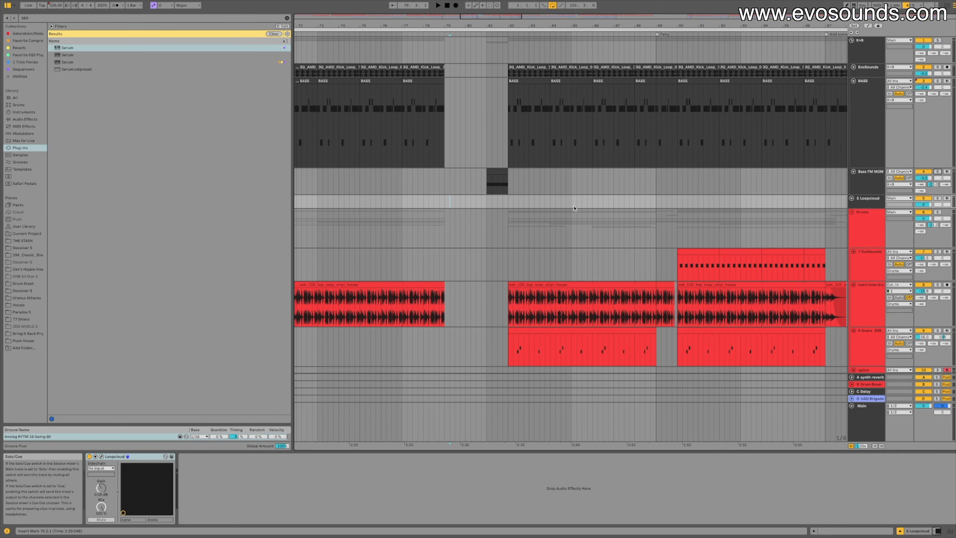
- In the other project, play the section before the break and open Serum on the Bass FM MOMENT track
{"action": "left_click", "coordinate": [434, 181]}
{"action": "key", "text": "space"}
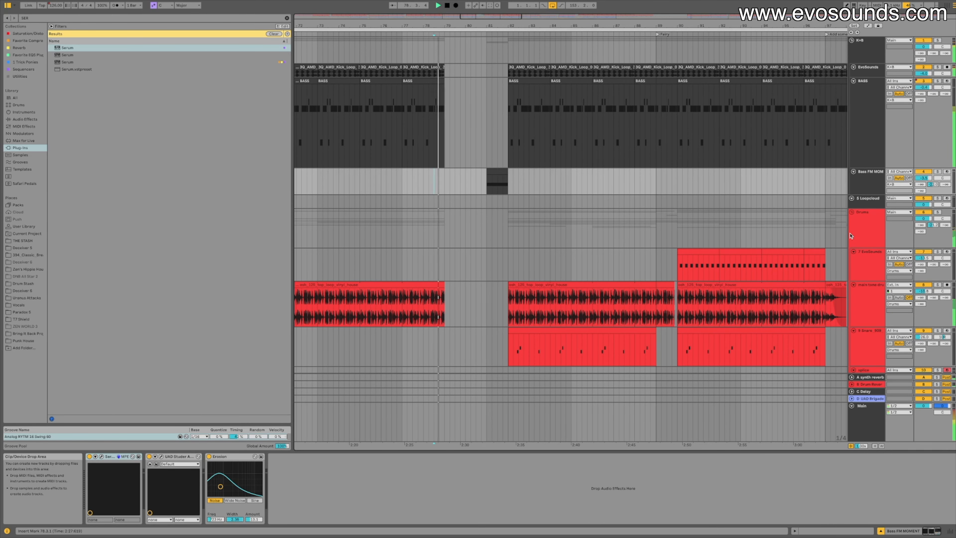
{"action": "left_click", "coordinate": [101, 456]}
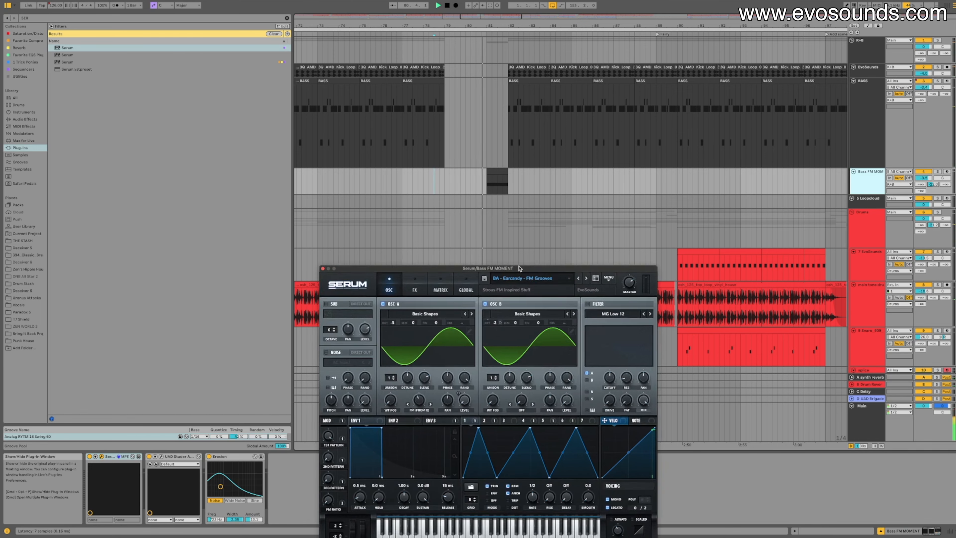